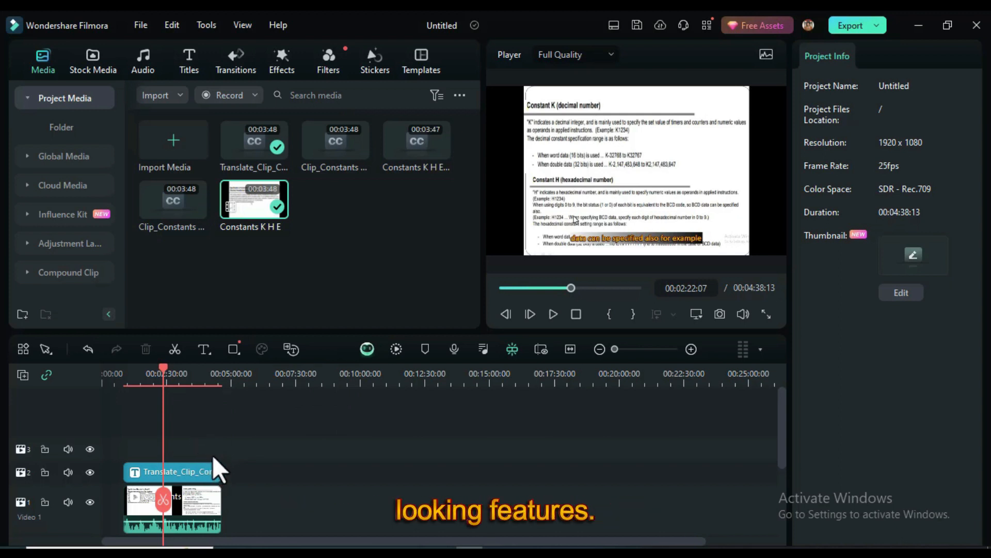
Step: Play the source video Constants K H E, dismiss the waveform tip and pause playback
double_click(256, 201)
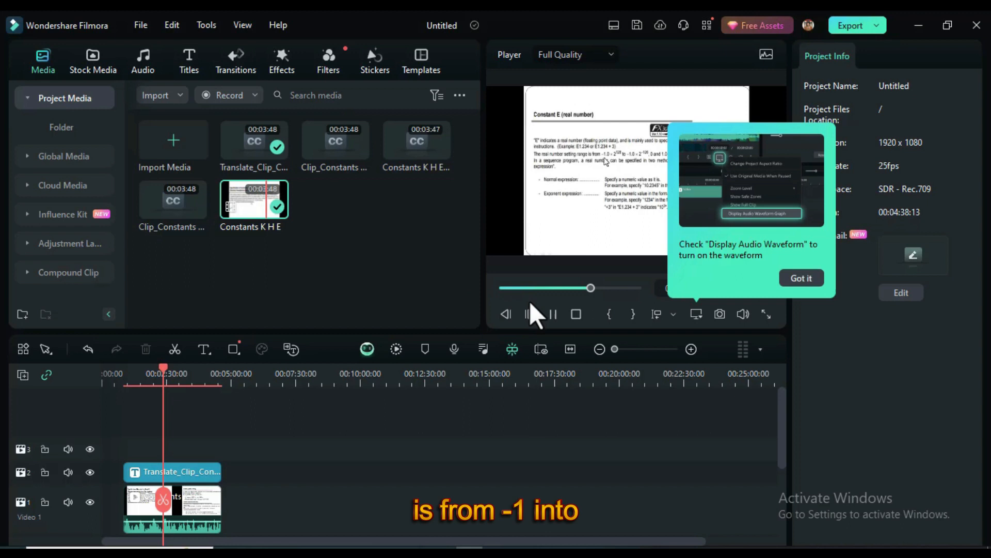
click(803, 277)
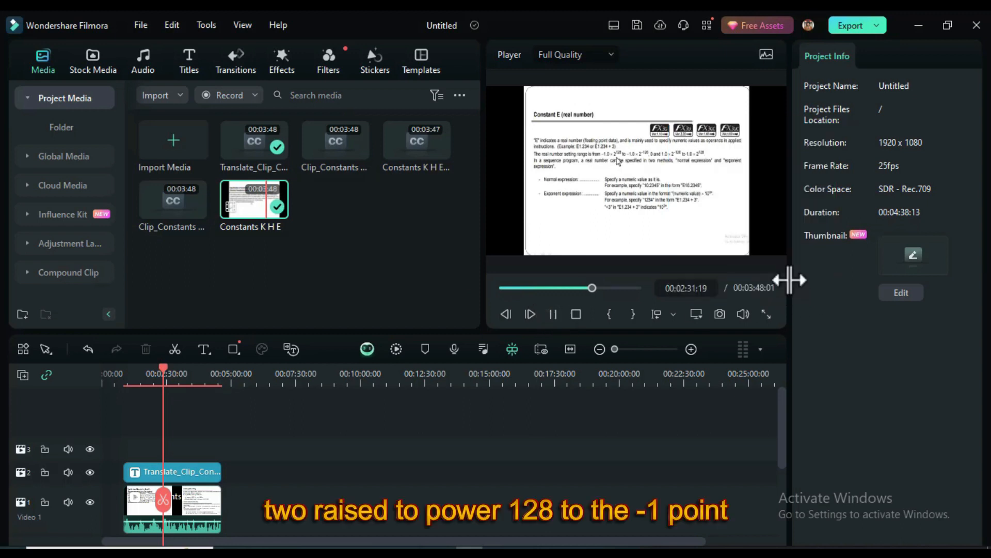
click(556, 314)
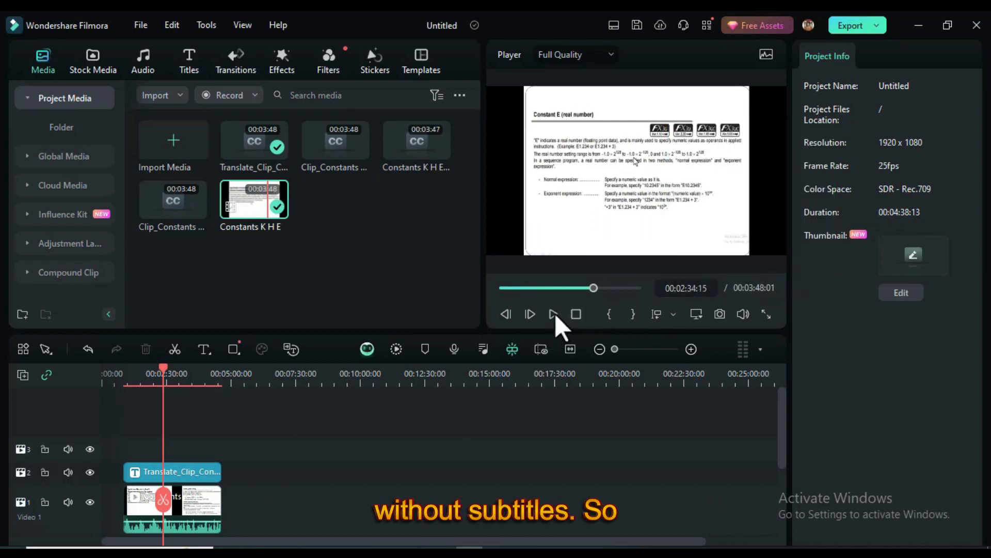
Step: Generate SRT subtitles for the Constants K H E video with Speech-to-Text, transcribing English (US) and translating to English (UK)
right_click(250, 203)
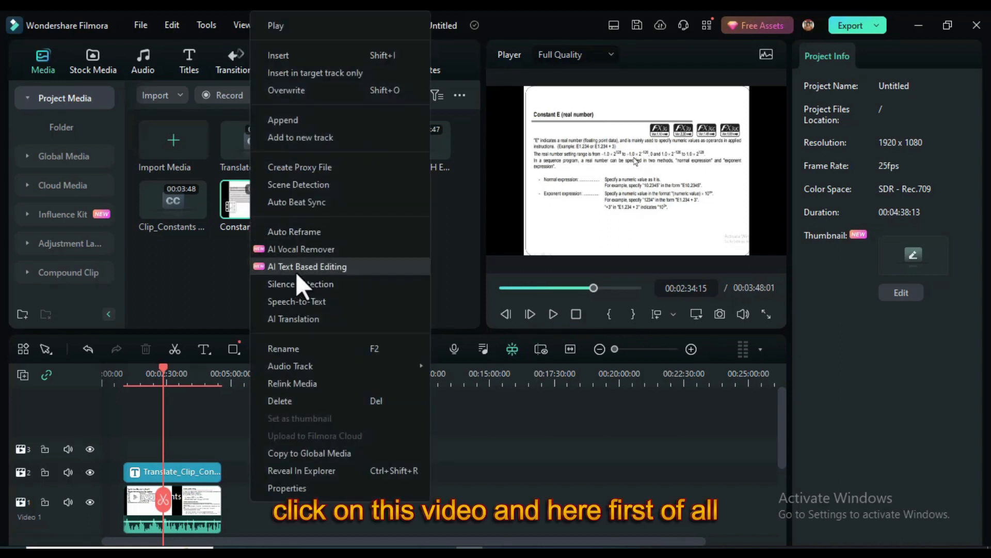
click(308, 301)
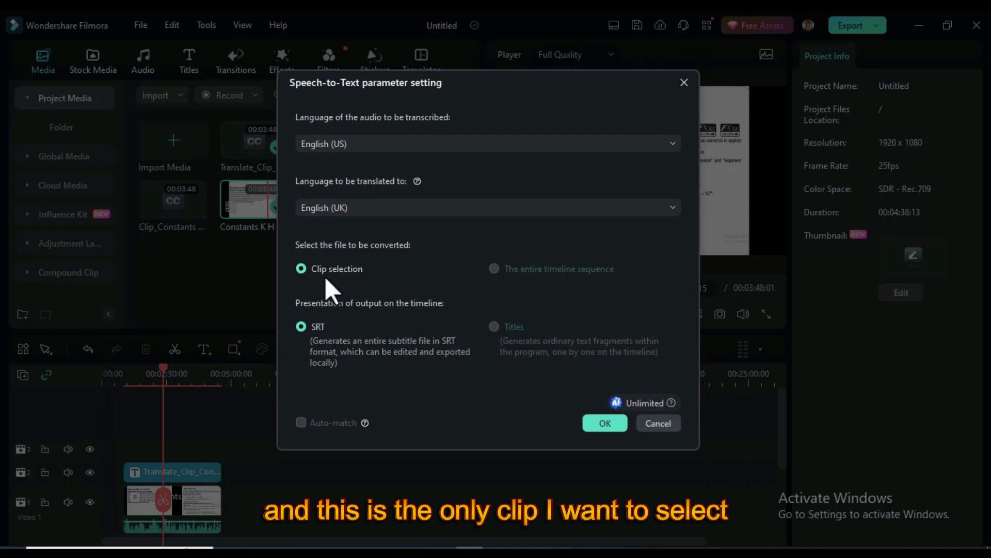
click(600, 424)
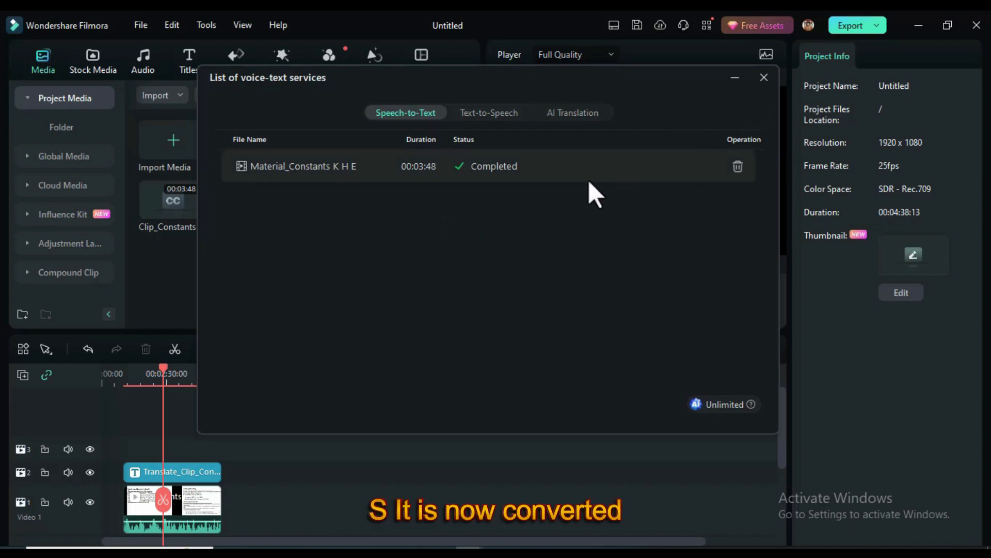
click(764, 78)
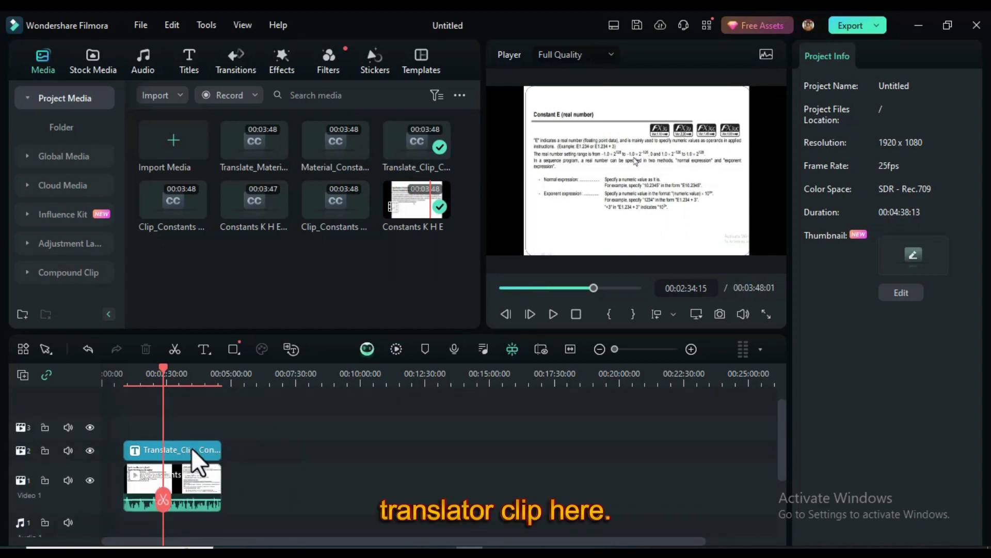
Step: Open the translated subtitle clip on the timeline in Advanced Edit
click(189, 449)
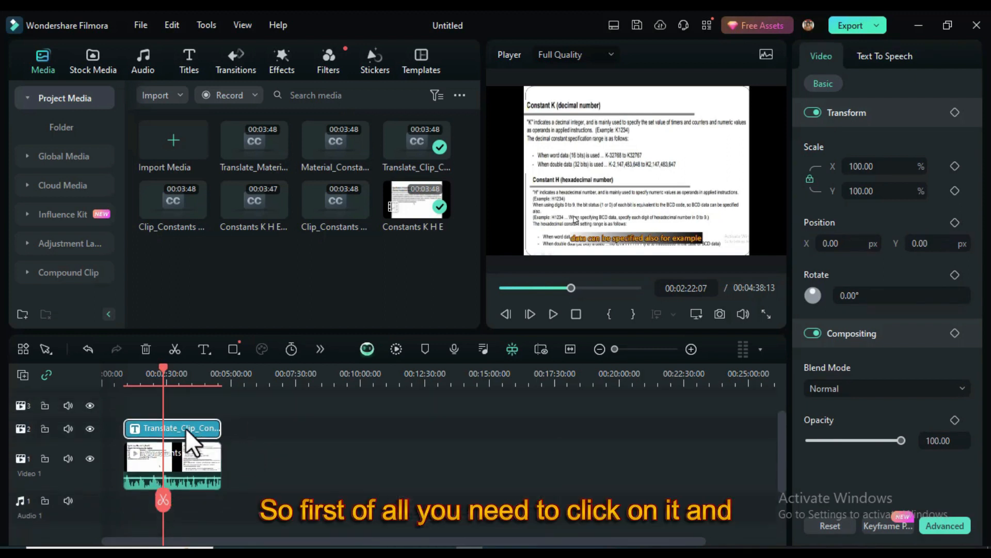
right_click(185, 429)
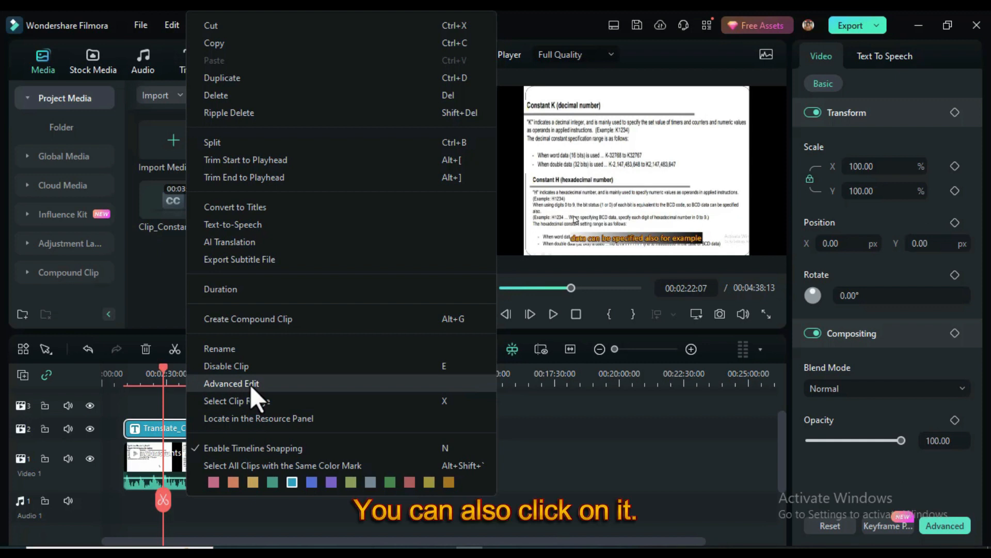
click(547, 448)
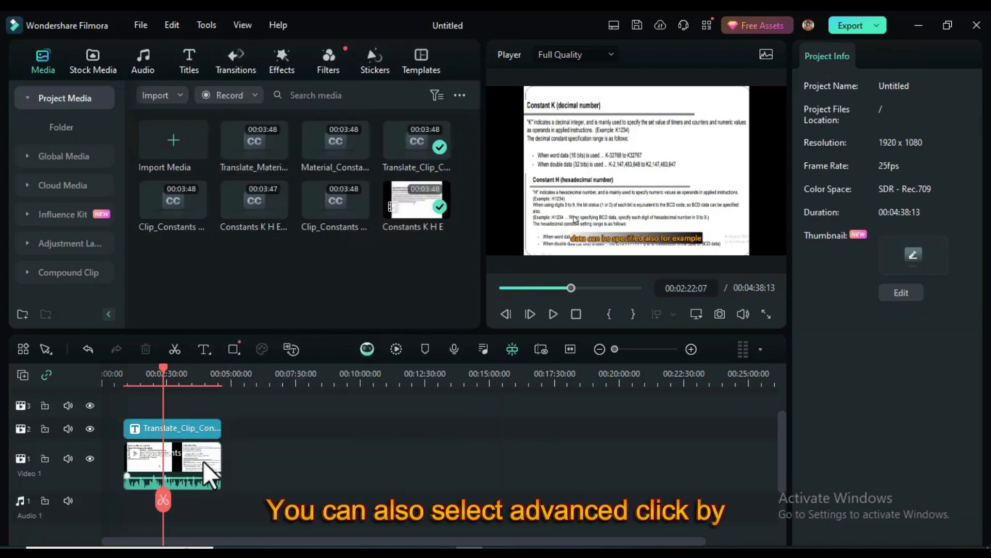
click(209, 430)
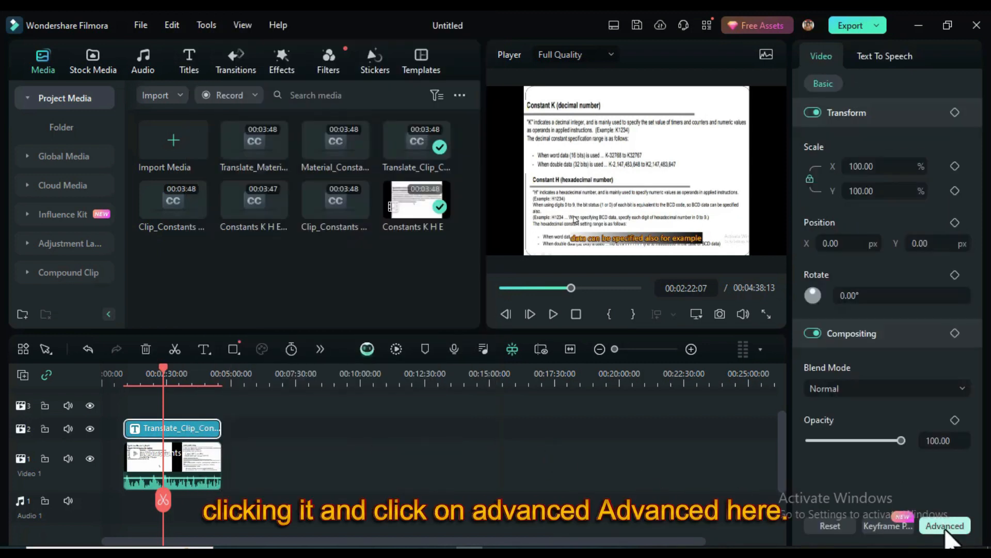
right_click(194, 426)
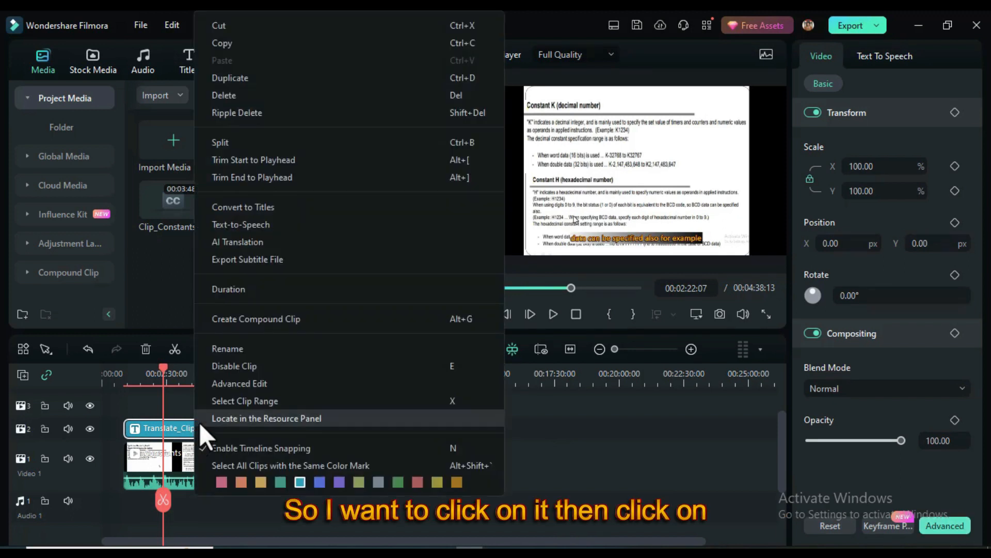
click(239, 385)
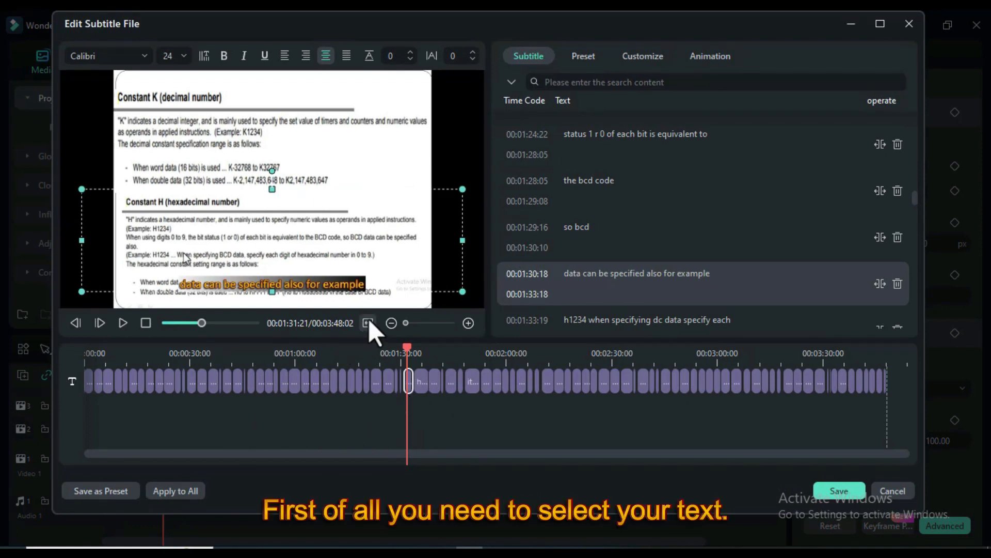
Step: Examine the subtitle lines between 00:01:19:10 and 00:01:28:05 for transcription errors
scroll(692, 152, up, 2)
drag(730, 132, 535, 127)
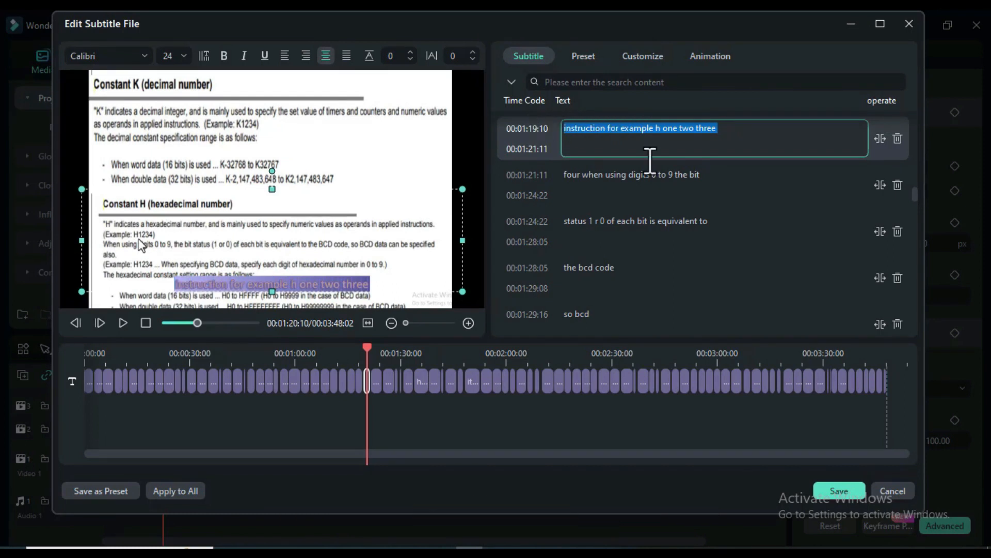
click(707, 175)
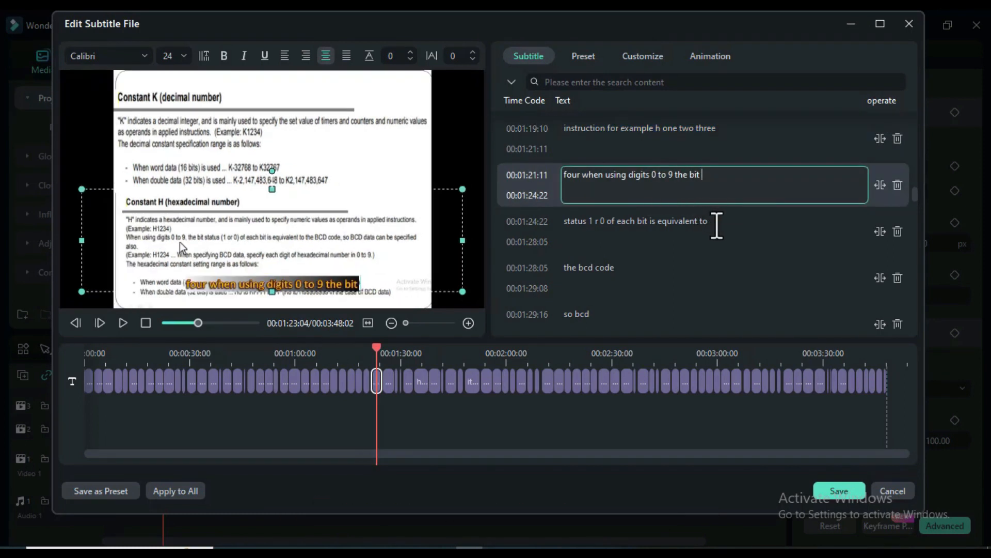
click(714, 222)
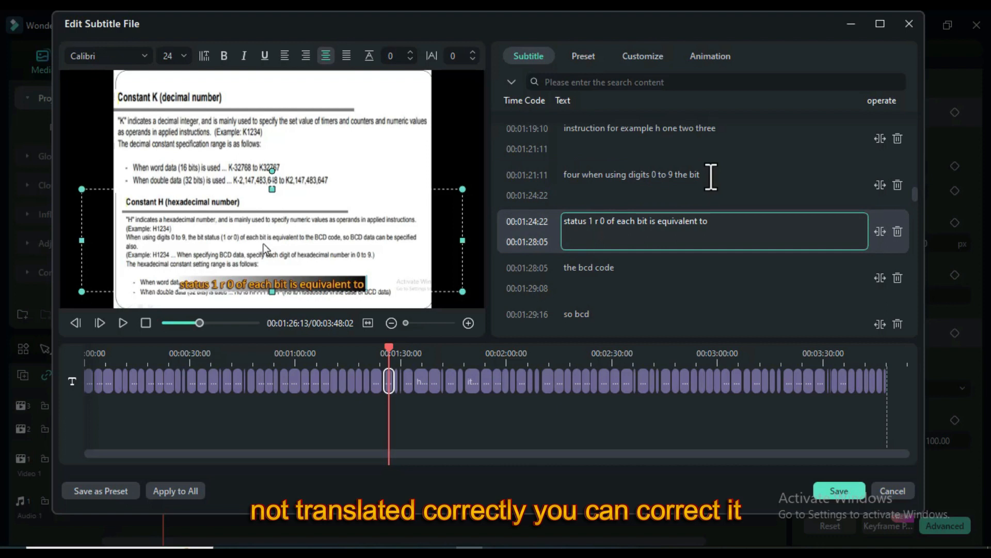
click(711, 173)
click(724, 133)
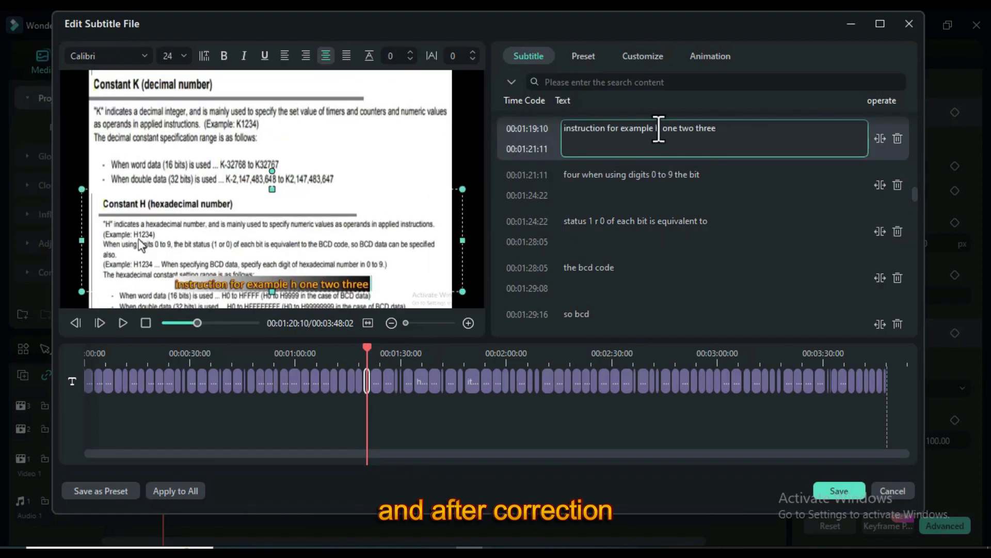
Step: Select the subtitle "status 1 r 0 of each bit is equivalent to" and apply the yellow-green text preset to it
drag(366, 350, 386, 351)
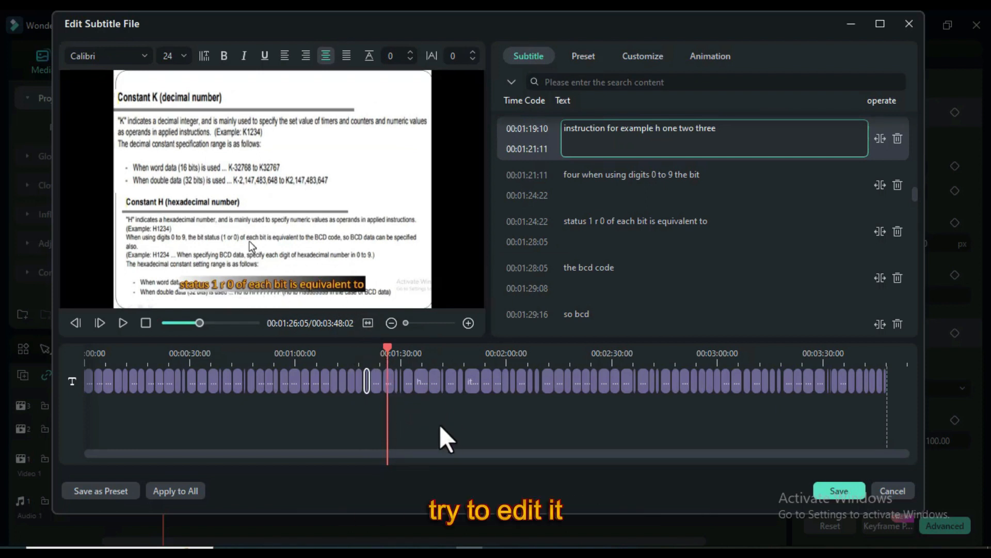
click(392, 383)
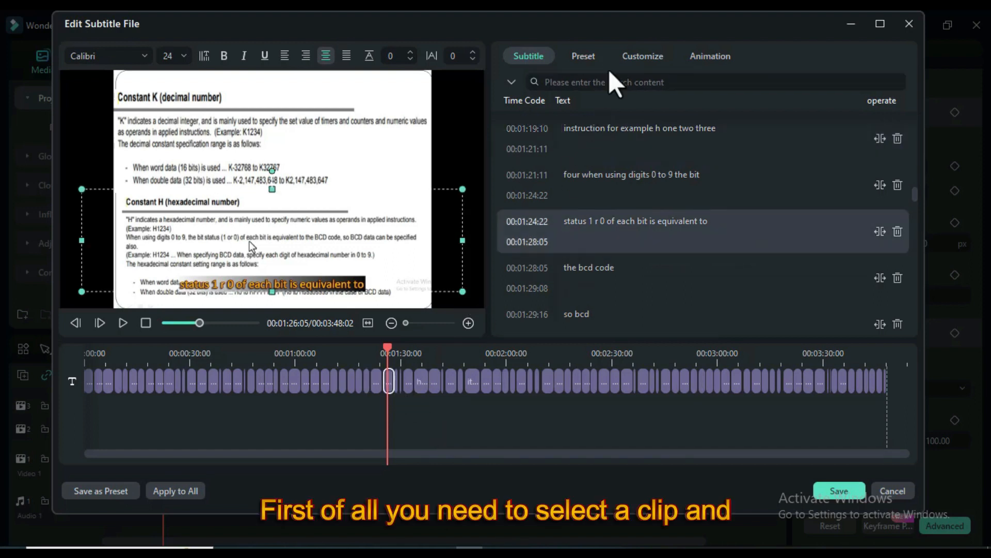
click(589, 55)
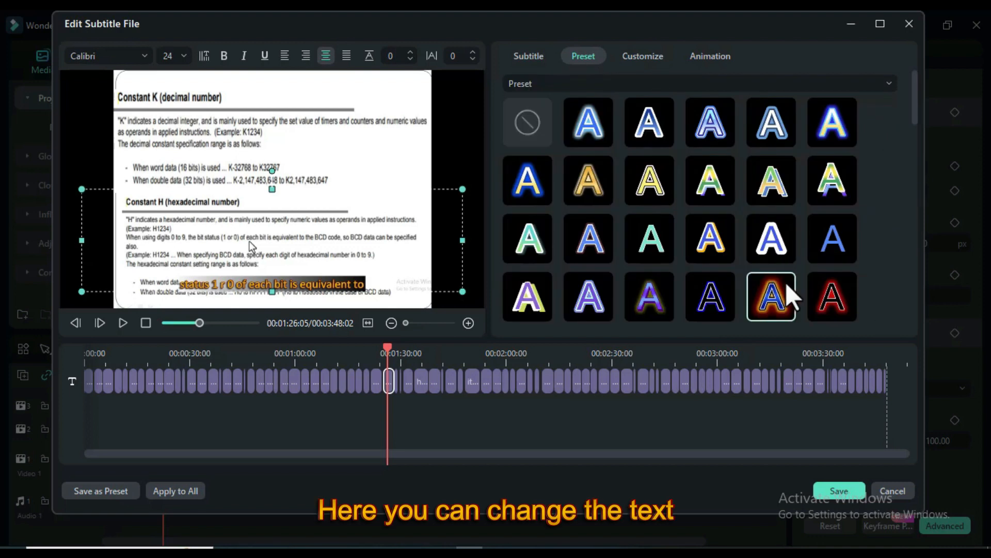
scroll(782, 287, down, 1)
click(772, 260)
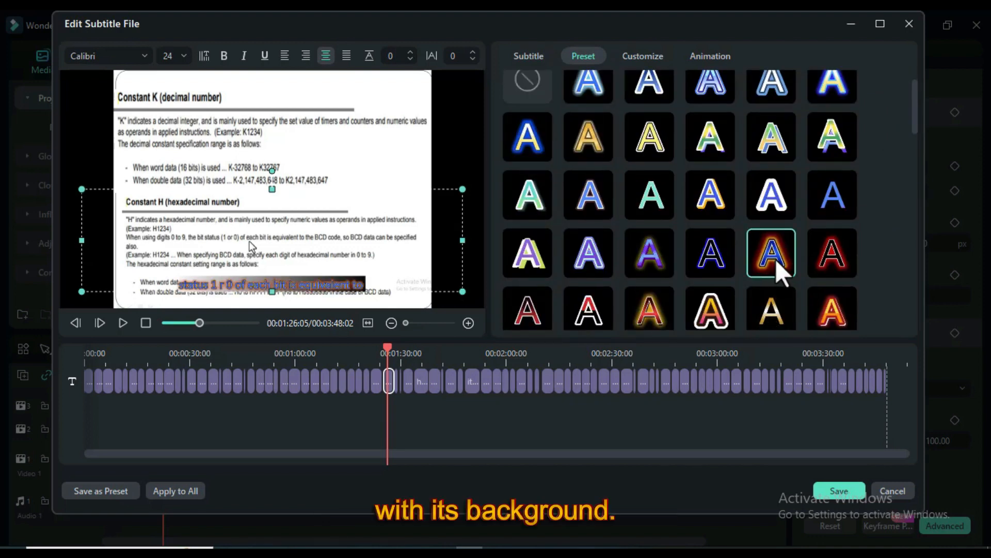
click(771, 310)
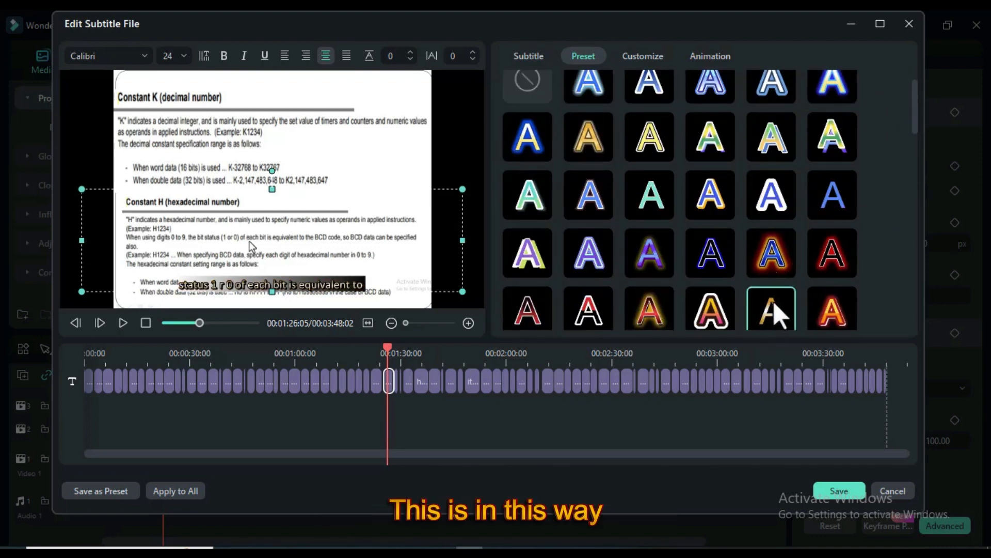
scroll(733, 305, down, 4)
scroll(716, 315, down, 1)
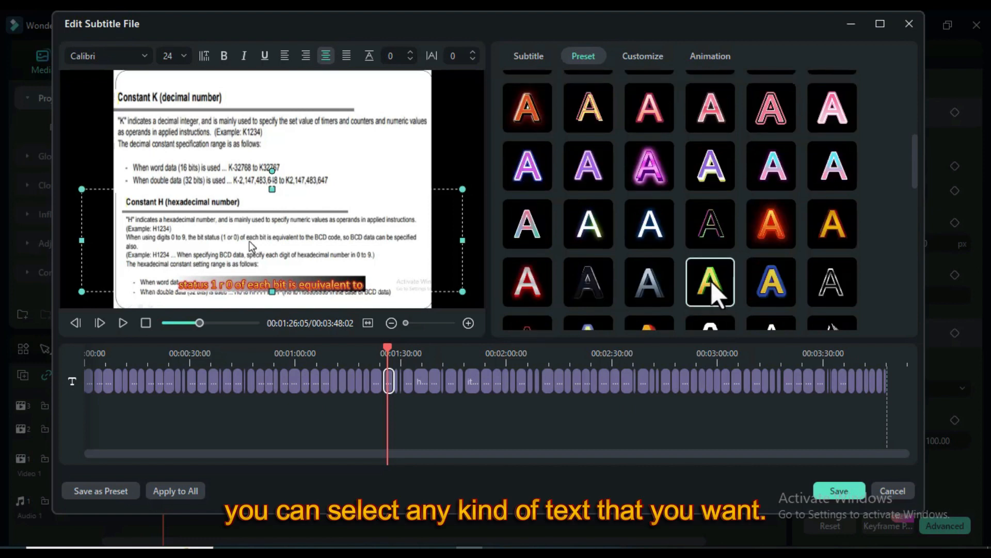
click(711, 281)
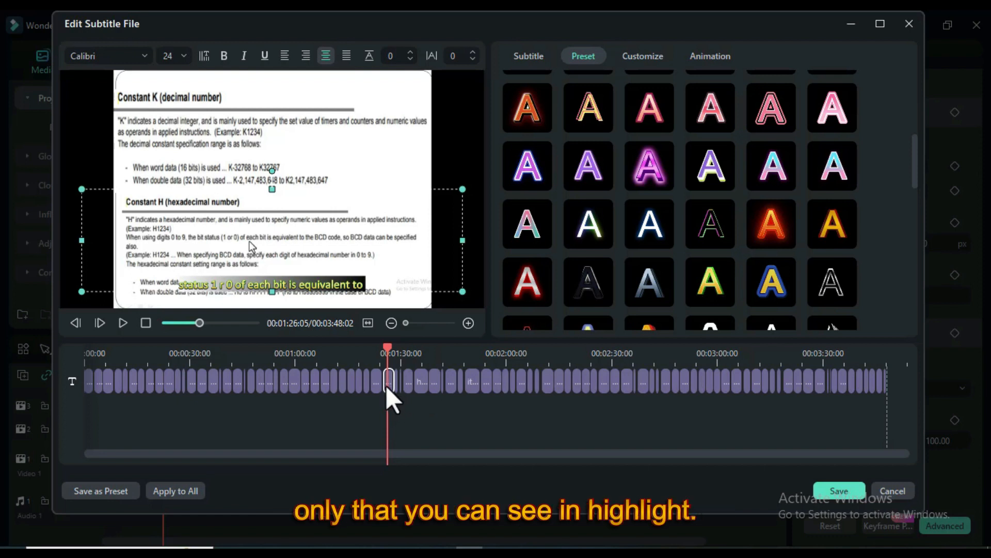
Step: Apply the chosen preset to all subtitles and check it at other points of the subtitle timeline
click(185, 492)
mouse_move(388, 351)
mouse_down()
mouse_move(530, 355)
mouse_move(630, 373)
mouse_move(400, 357)
mouse_up()
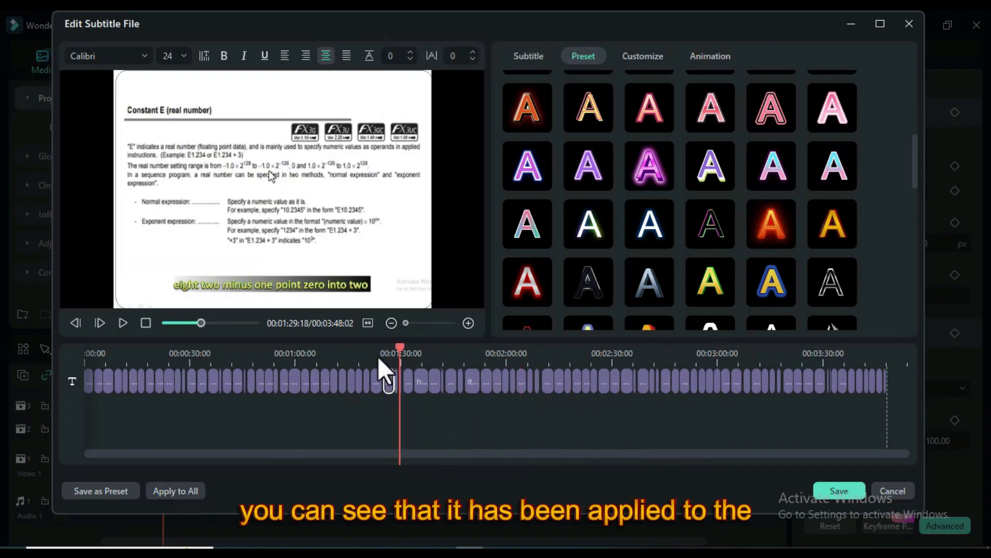
click(303, 355)
Step: Turn on Fill in the custom text settings of the selected subtitle
click(648, 57)
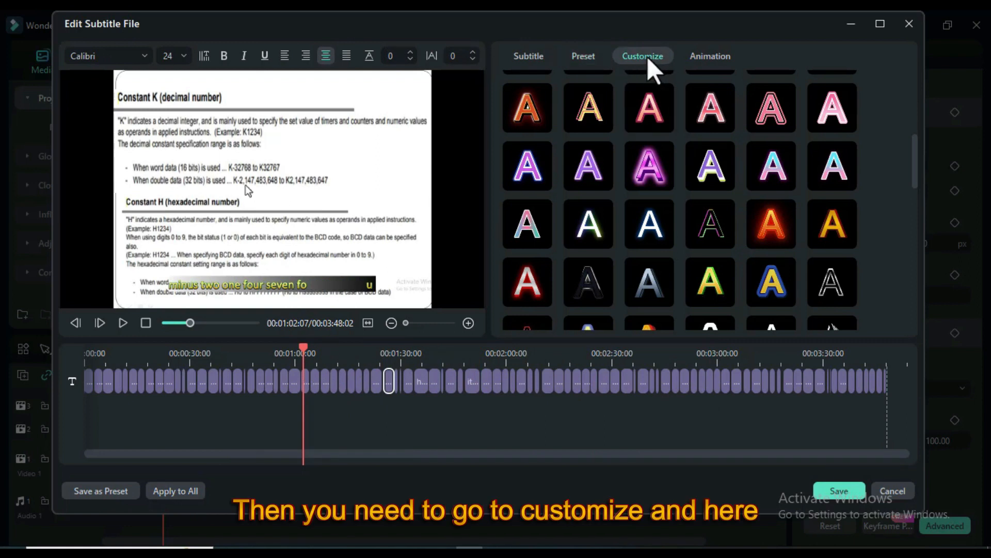
scroll(605, 215, down, 1)
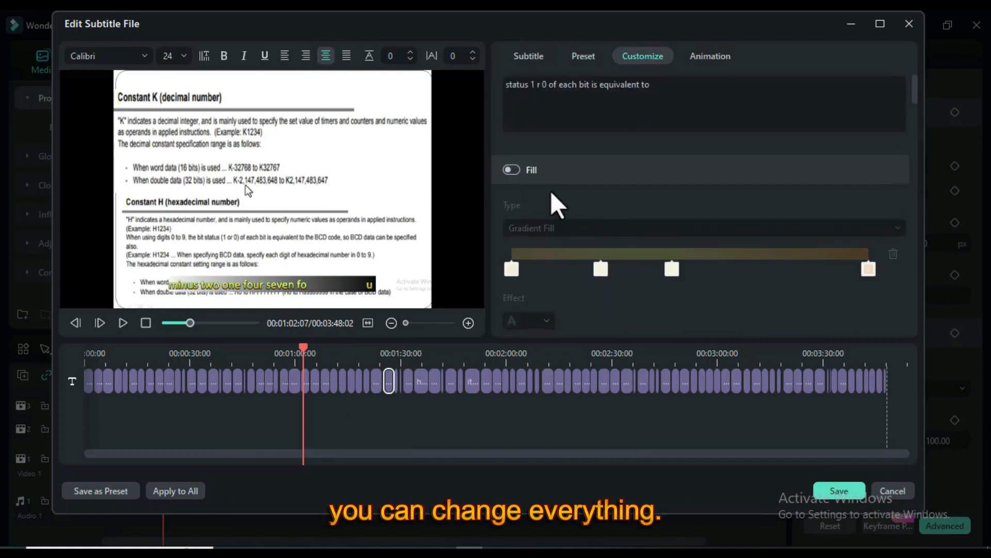
click(511, 170)
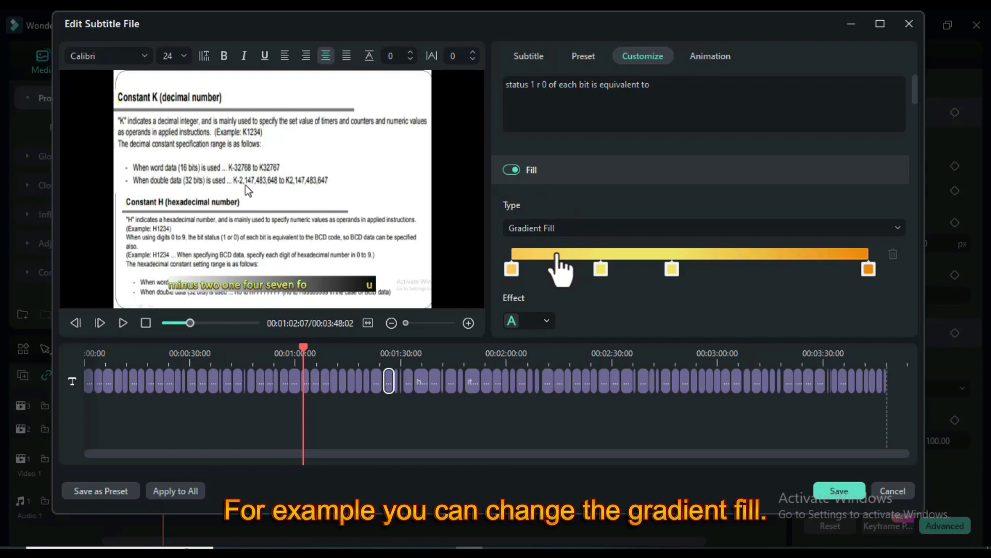
Step: Adjust the position of the orange stop in the gradient fill while previewing the selected subtitle
scroll(535, 211, down, 1)
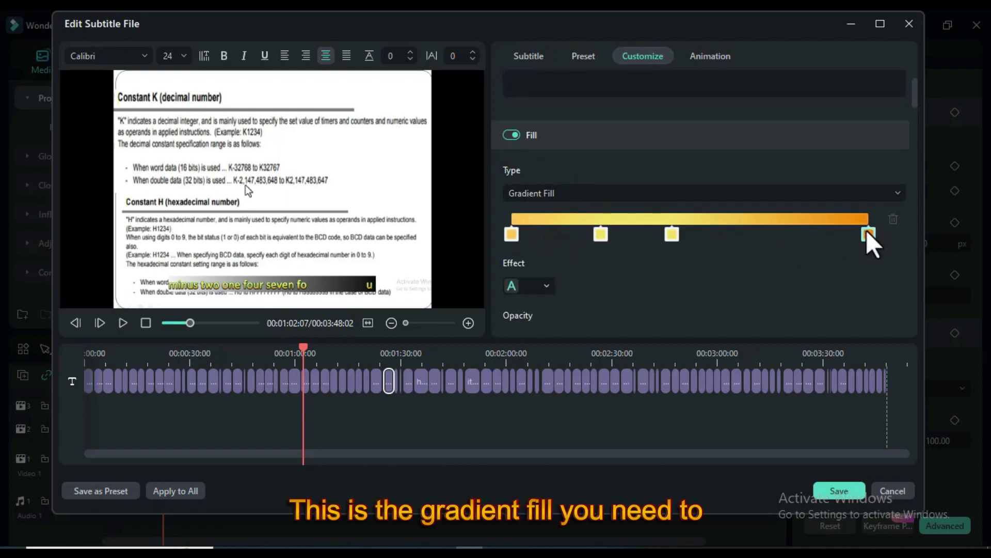
drag(869, 234, 790, 234)
click(386, 363)
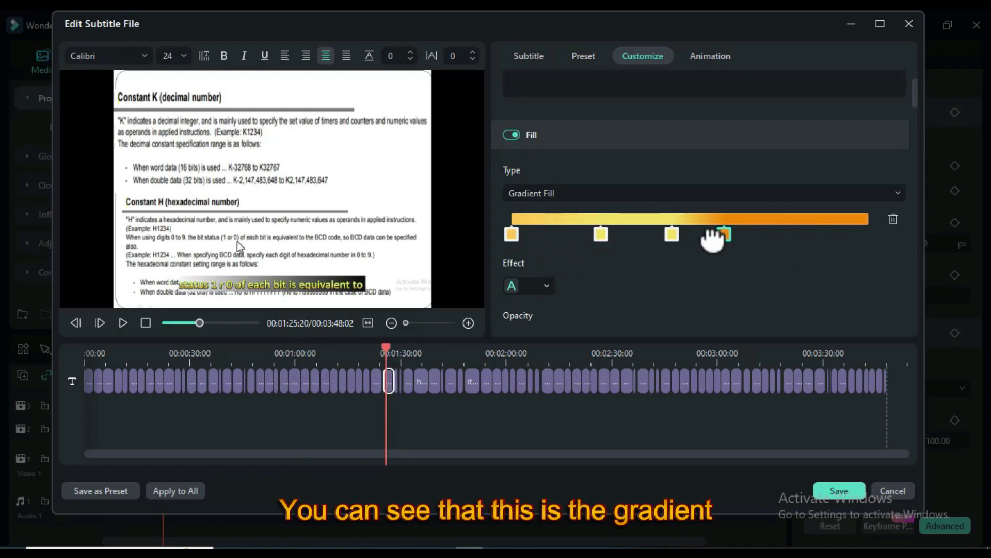
drag(720, 234, 790, 234)
Step: Change the subtitle's fill type to Color Fill and set the colour to the recently used bright yellow
click(897, 194)
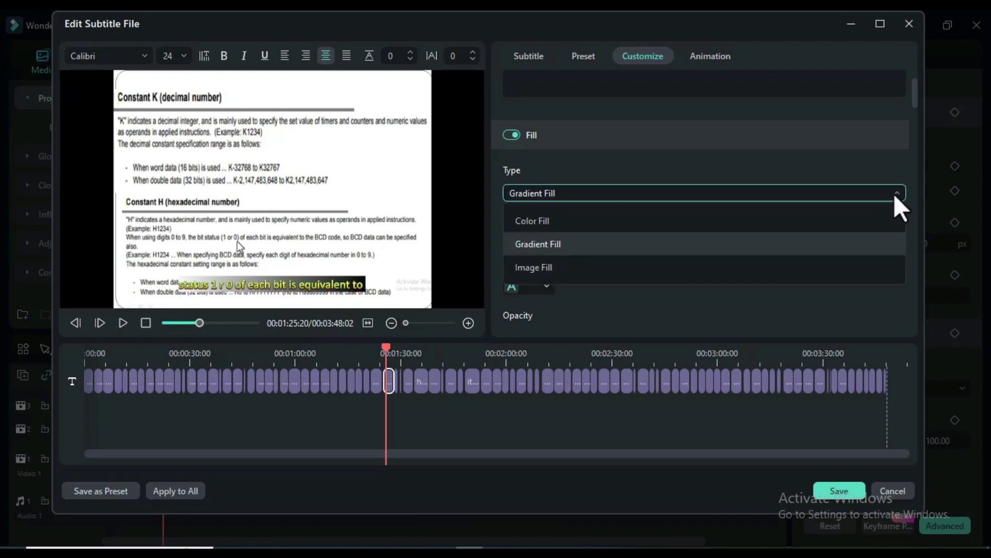
click(668, 220)
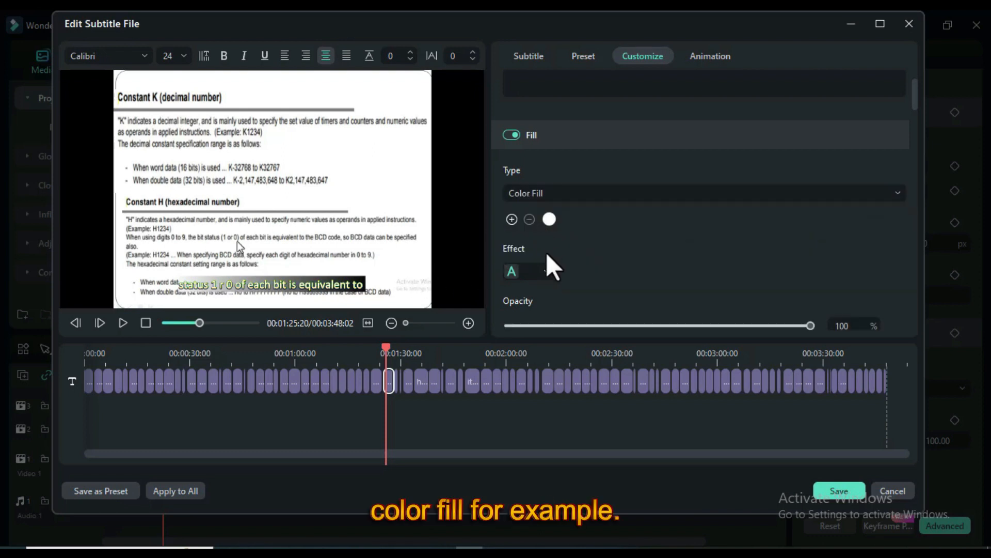
click(549, 219)
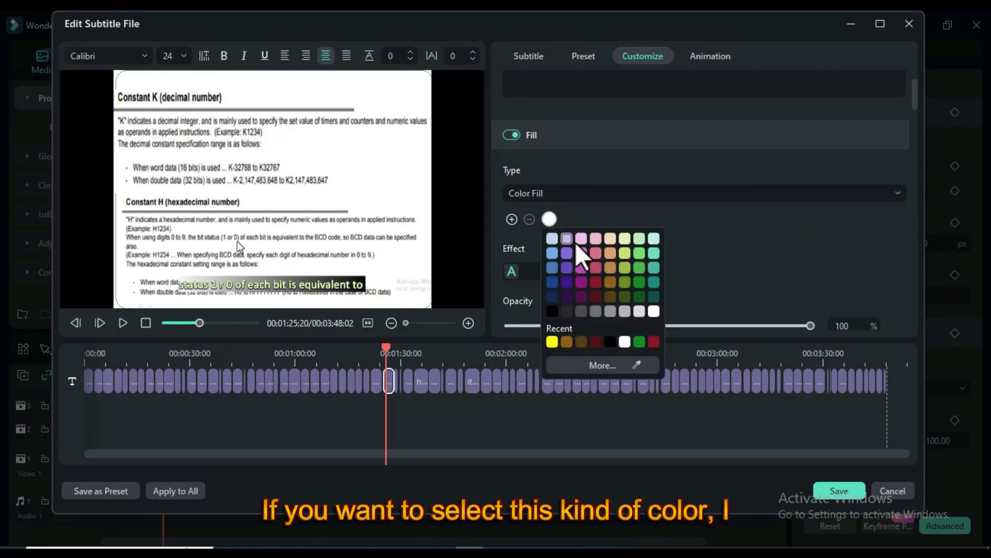
click(557, 353)
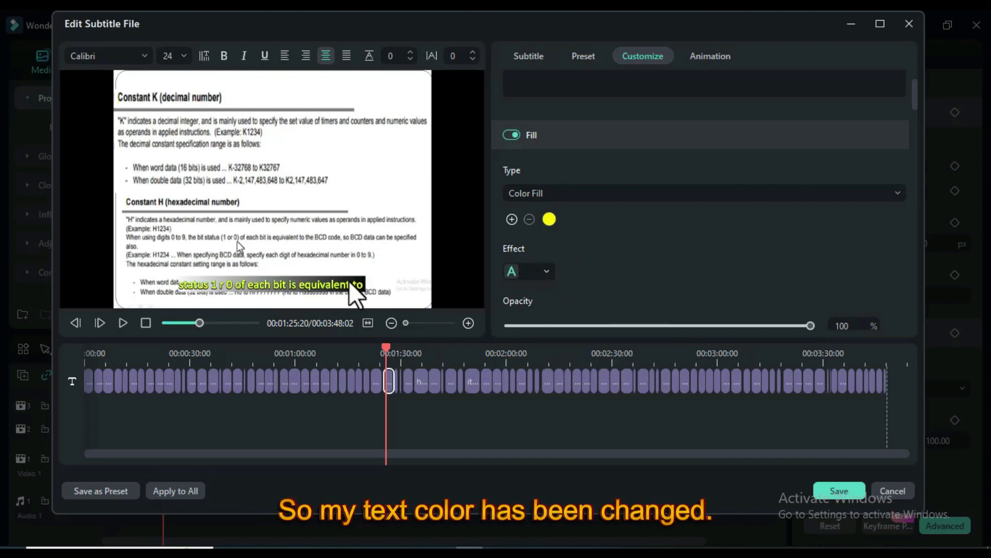
scroll(581, 262, down, 1)
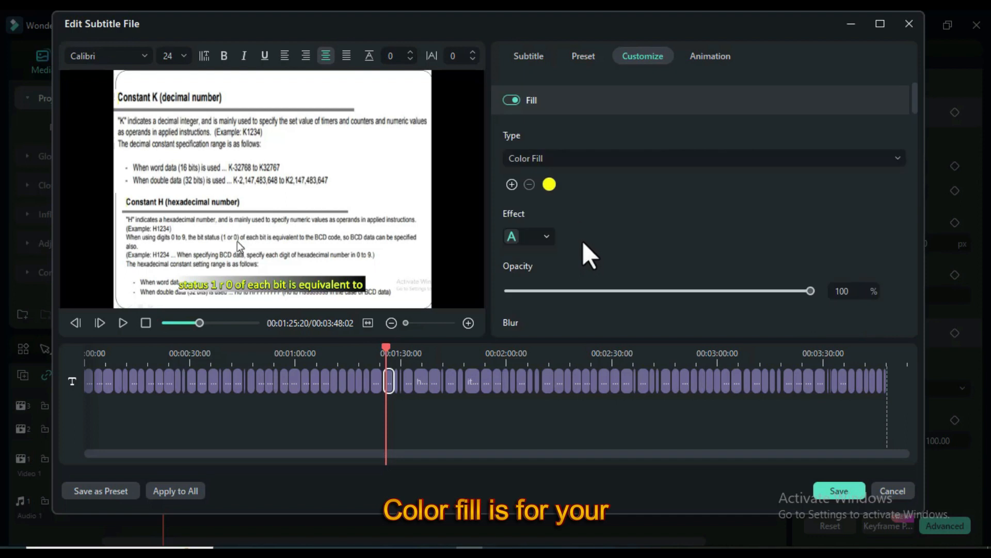
Step: Try a lower opacity for the selected subtitle's fill and restore it to 100%
scroll(568, 261, down, 1)
drag(809, 256, 764, 274)
click(814, 258)
Step: Change the main outline colour of the selected subtitle to dark red and preview it on the timeline
scroll(687, 297, down, 3)
scroll(537, 263, down, 1)
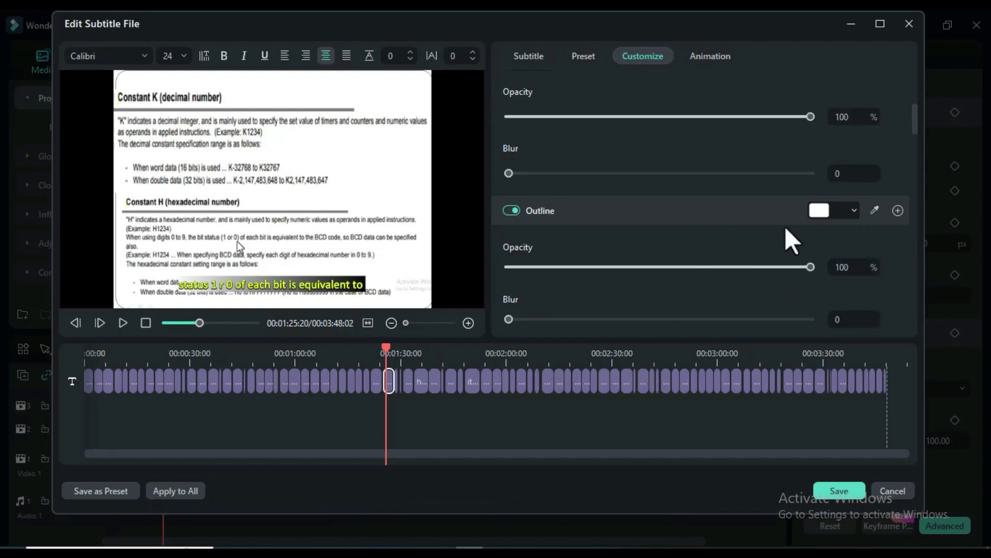
click(847, 218)
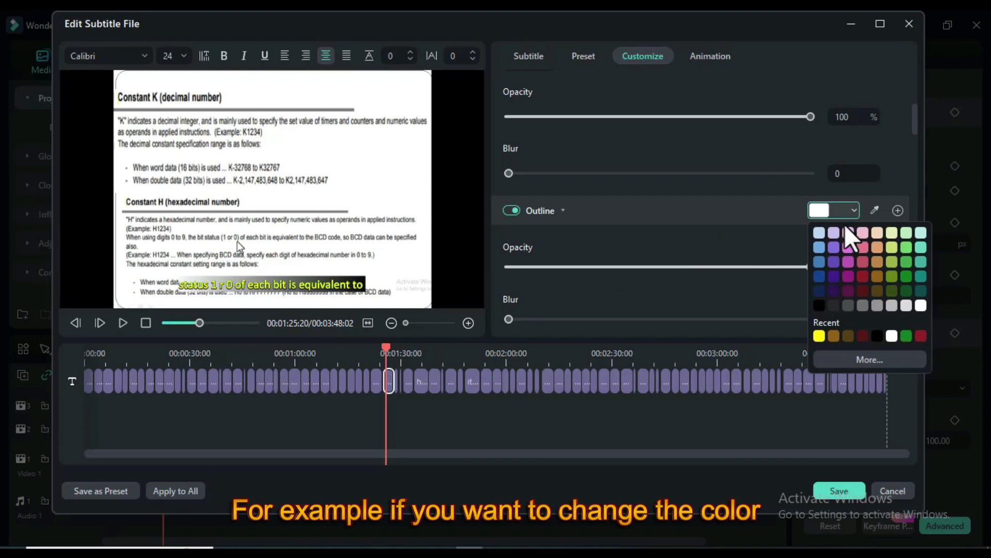
click(863, 277)
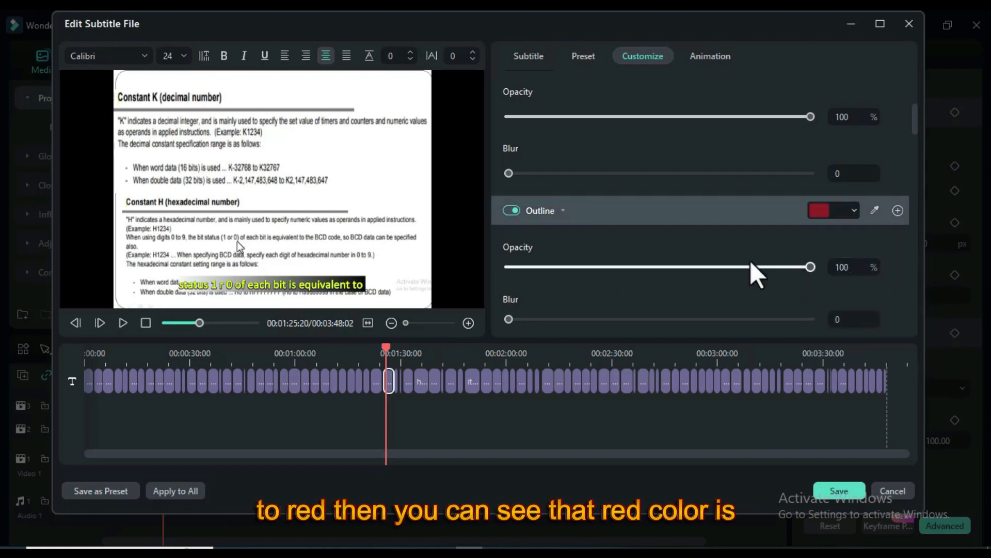
click(385, 352)
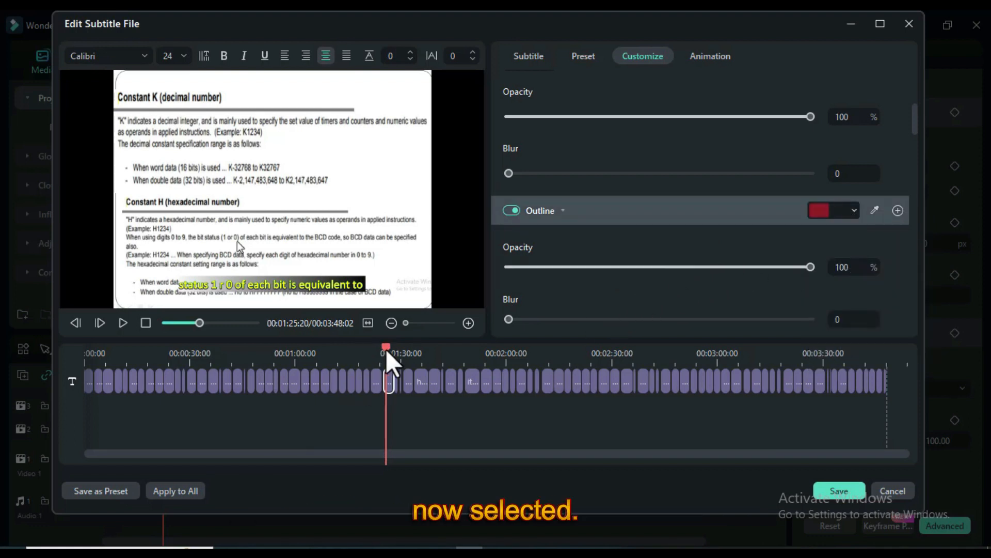
Step: Try a thickness of 25 for the subtitle's main outline, set it to 0, and preview the subtitle
drag(811, 267, 654, 276)
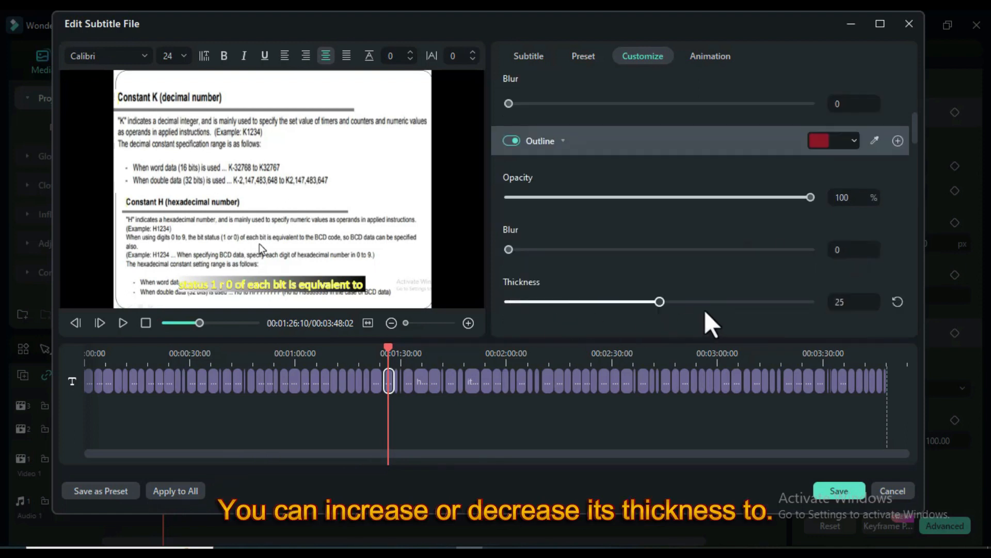
drag(708, 323, 575, 317)
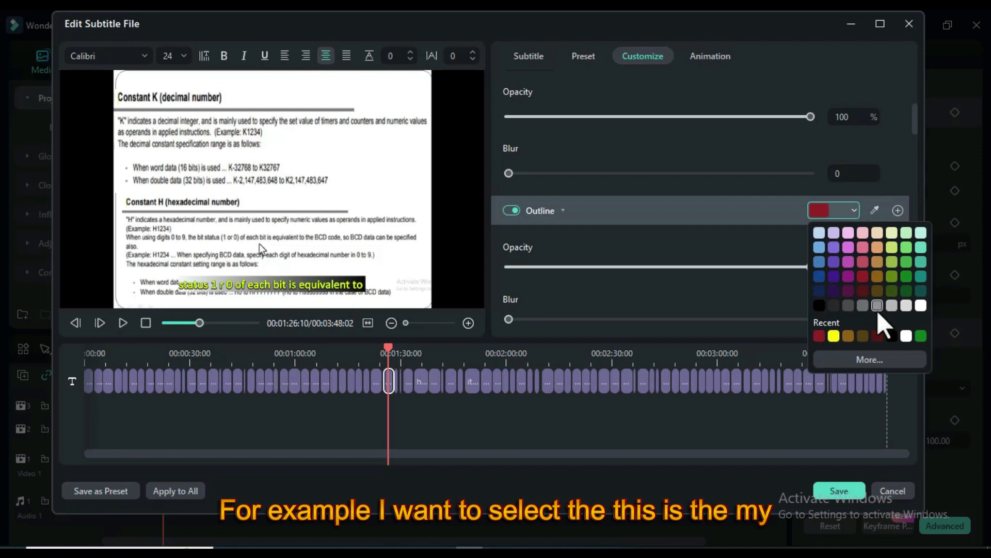
scroll(591, 289, down, 1)
scroll(587, 266, down, 1)
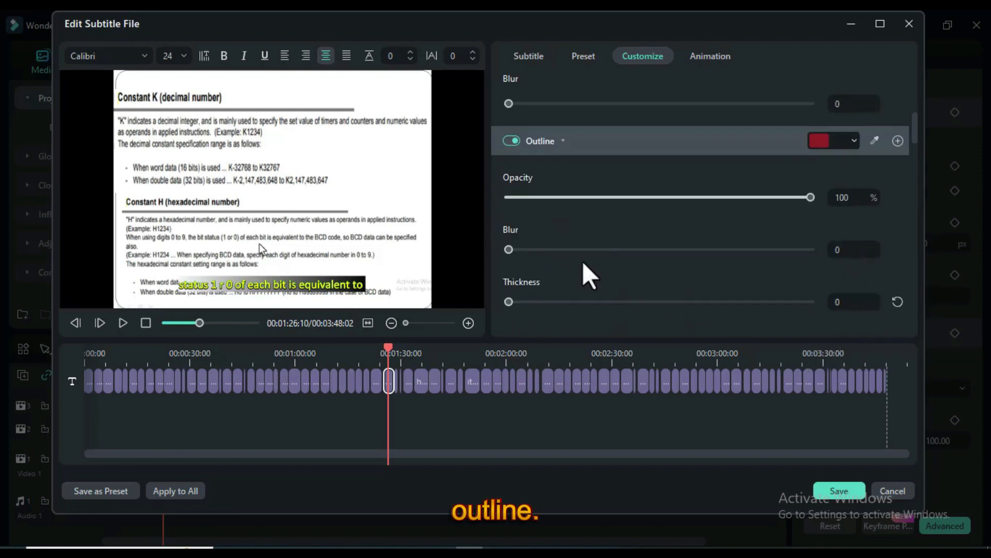
mouse_move(389, 359)
mouse_down()
mouse_move(437, 372)
mouse_move(390, 369)
mouse_up()
Step: Collapse the first additional outline and try dark purple and green as its colour while previewing the subtitle
scroll(562, 245, down, 3)
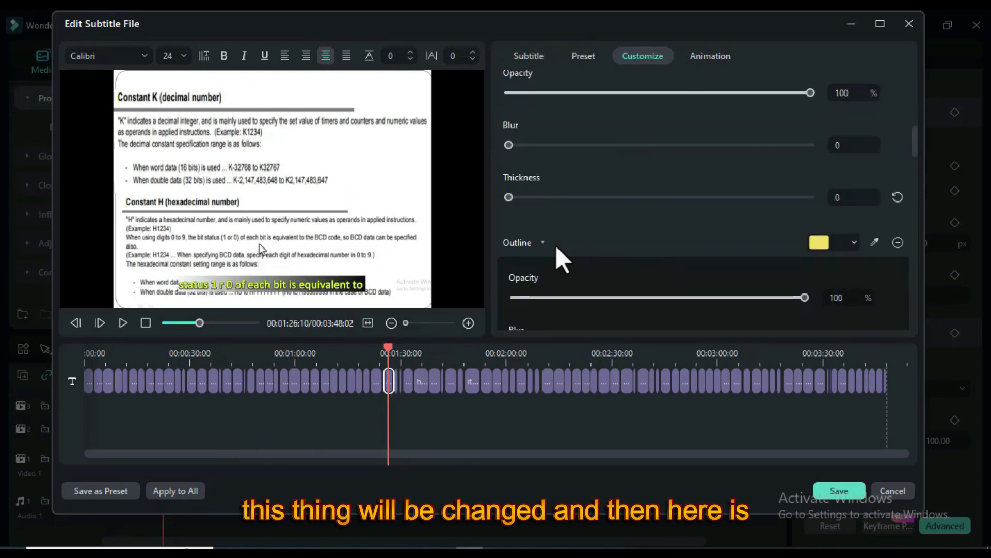
click(542, 243)
click(853, 208)
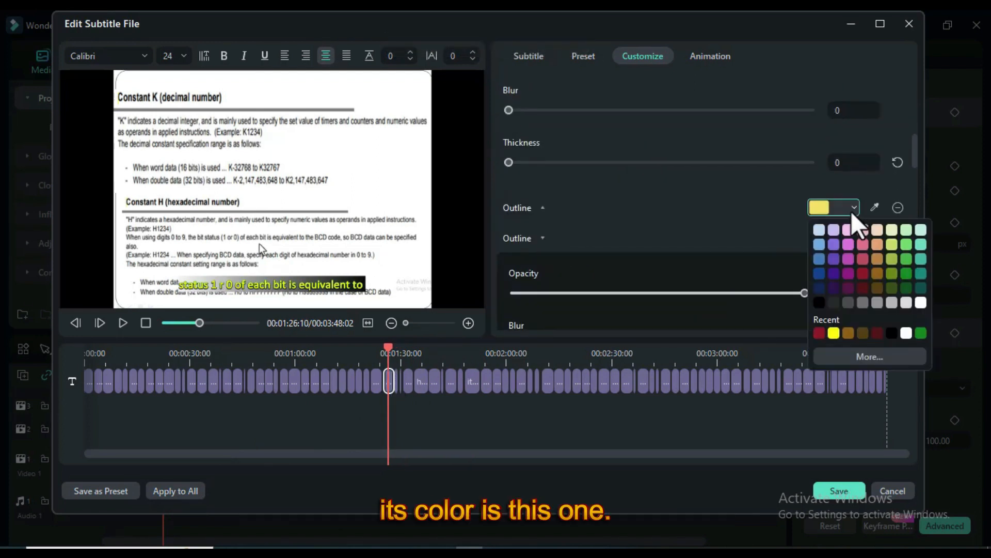
click(837, 270)
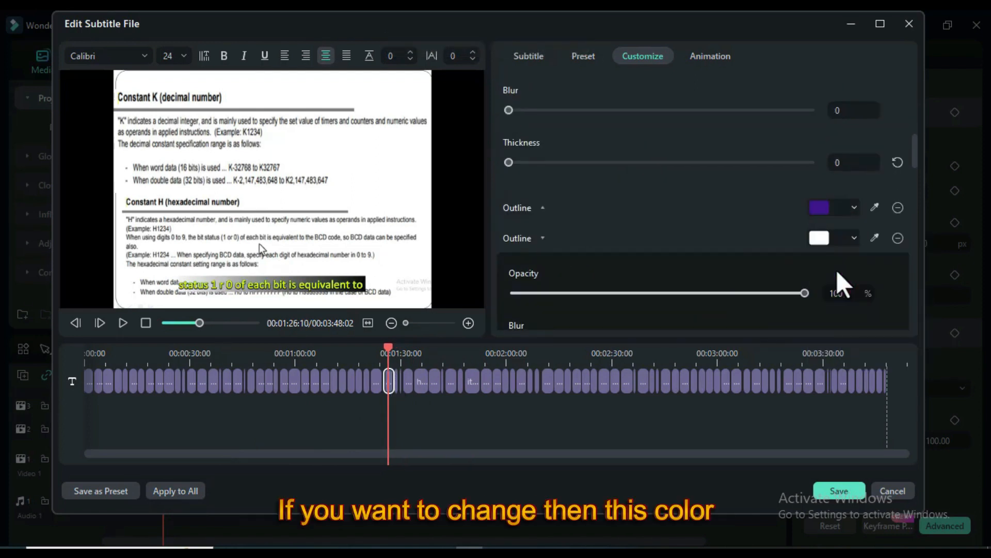
click(855, 207)
click(901, 273)
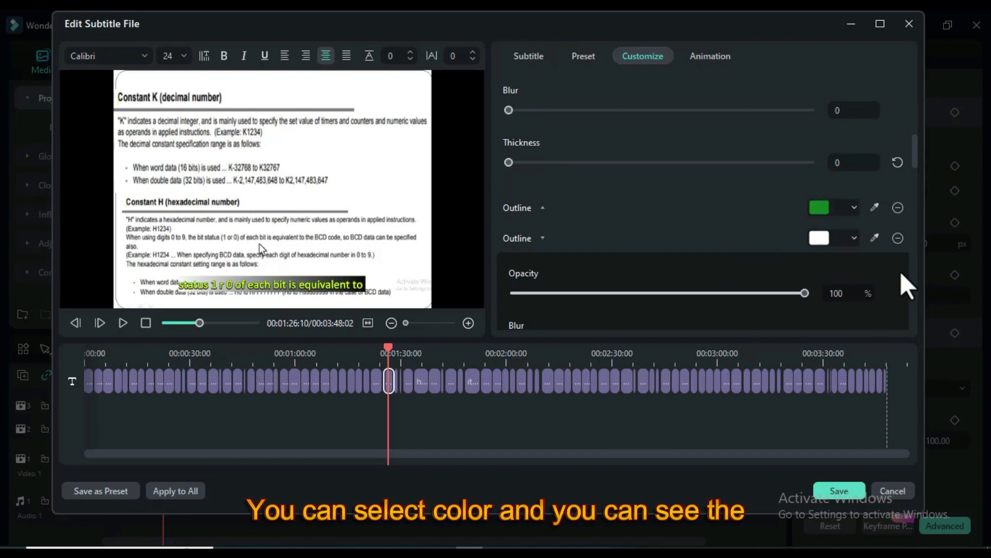
mouse_move(386, 348)
mouse_down()
mouse_move(429, 351)
mouse_move(380, 351)
mouse_move(389, 351)
mouse_up()
Step: Set the first additional outline's colour to the recently used bright yellow and view the colour choices for the outline below it
click(852, 207)
click(863, 333)
click(836, 238)
click(863, 363)
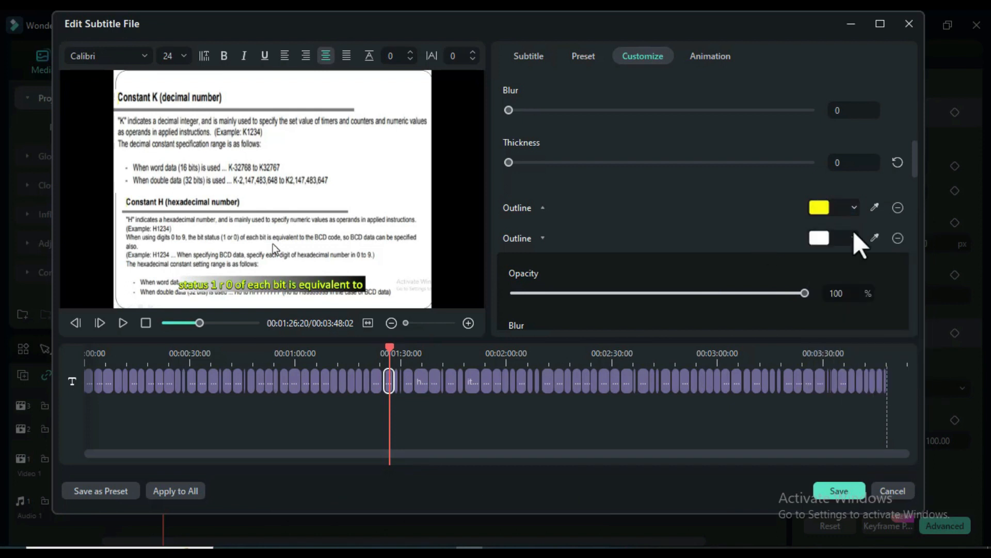
Step: Turn on the subtitle's shadow, set its blur to 2 and change its colour to pinkish red
scroll(663, 284, down, 2)
scroll(546, 247, down, 3)
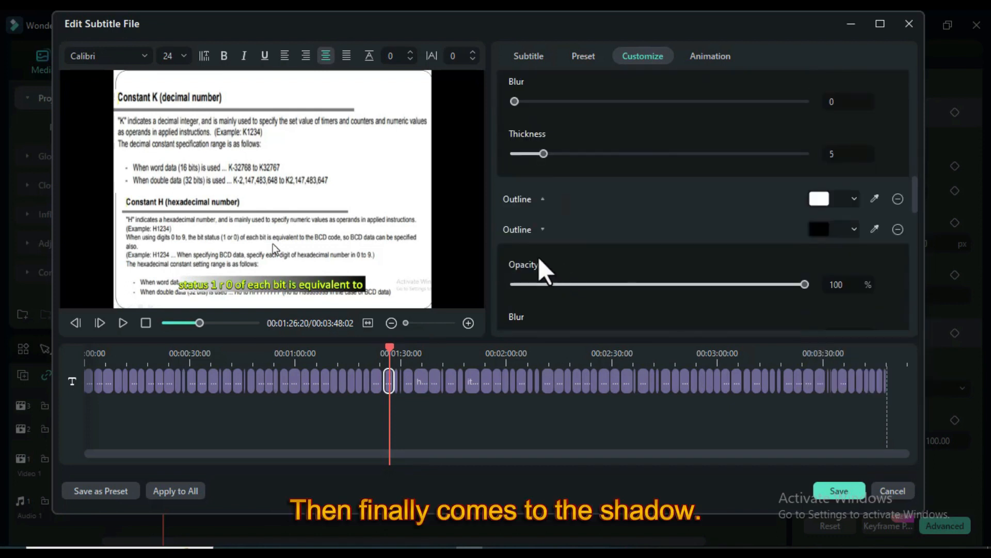
scroll(553, 210, down, 3)
click(511, 148)
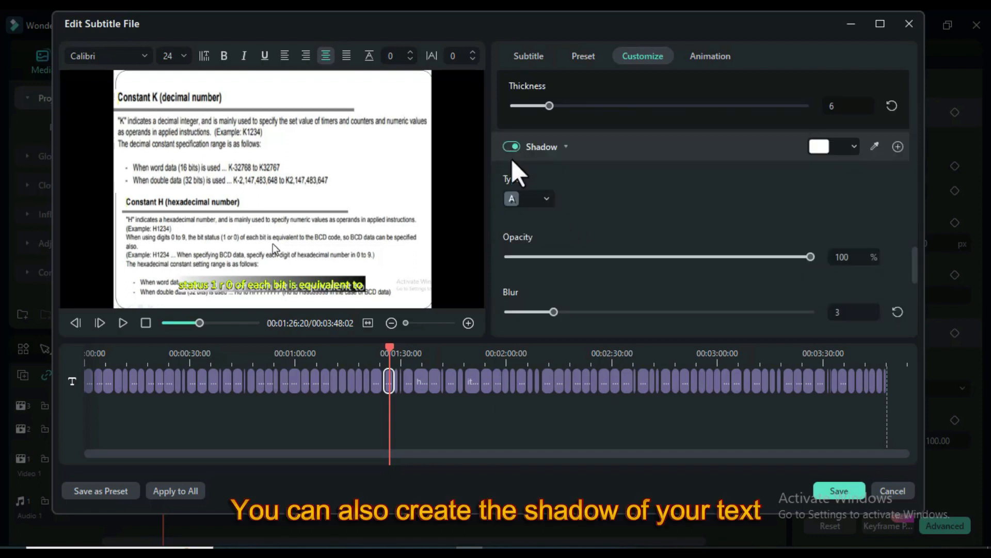
mouse_move(553, 312)
mouse_down()
mouse_move(527, 312)
mouse_move(539, 312)
mouse_up()
click(855, 148)
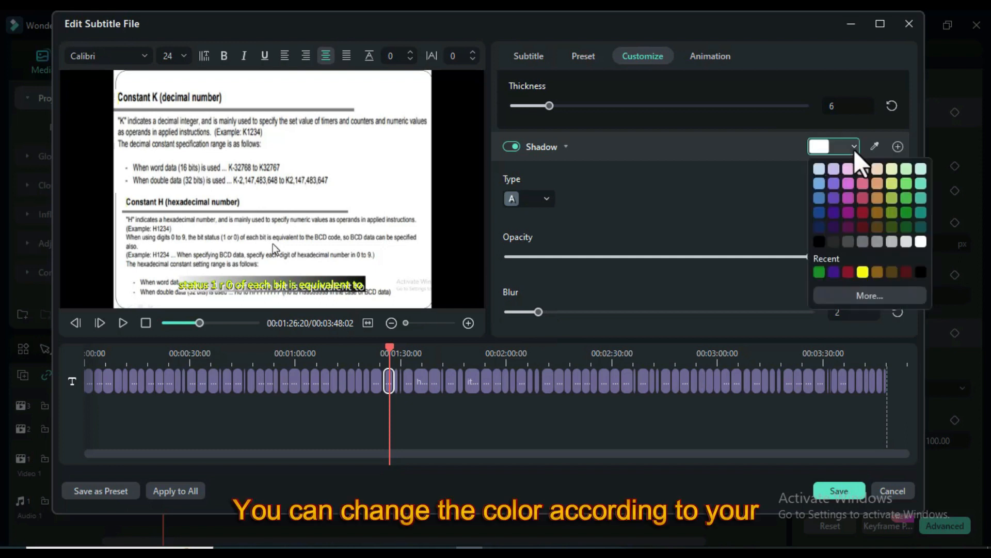
click(862, 198)
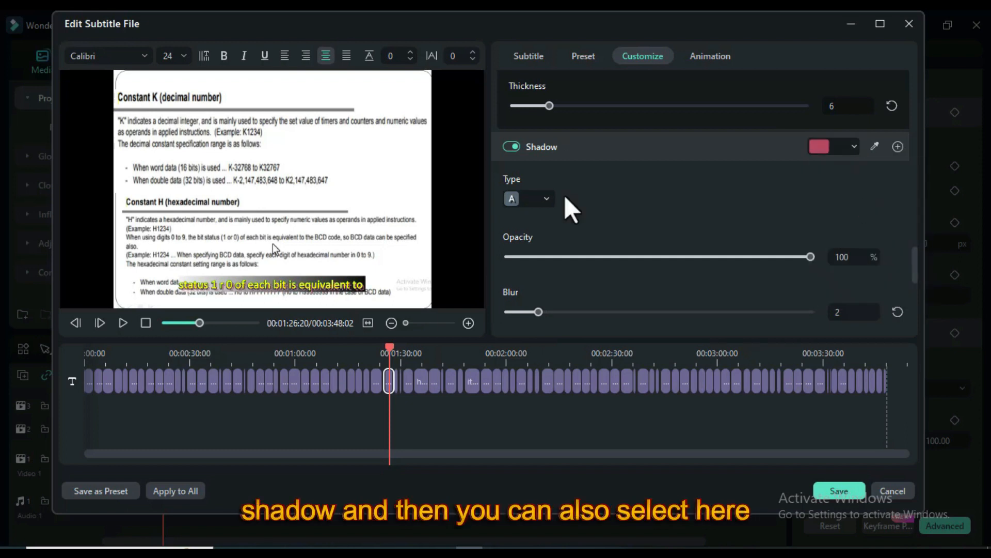
Step: Set the subtitle's shadow type to the second style in the first row
click(546, 200)
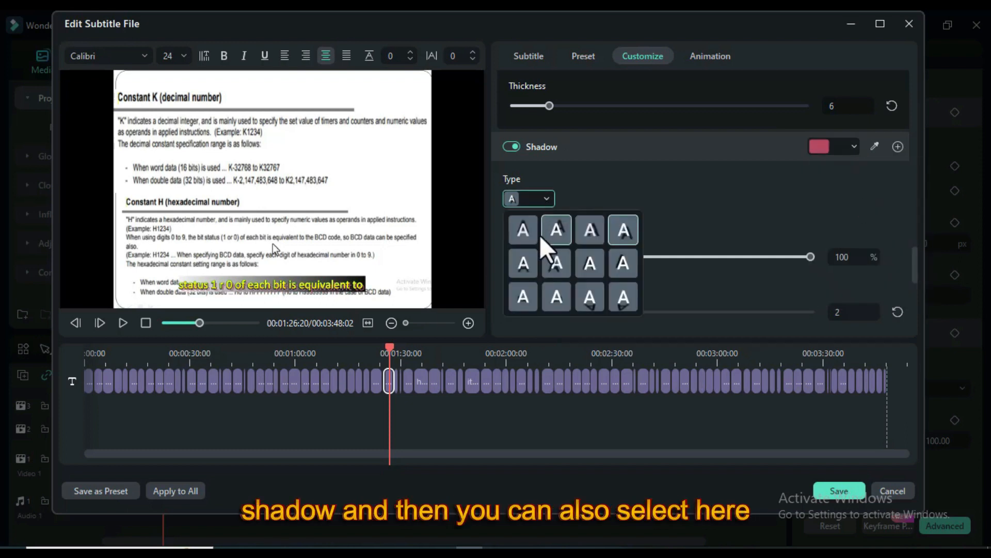
click(556, 232)
click(546, 201)
click(588, 203)
Step: Change the subtitle's background type to Color Fill and set its colour to the near-black grey beside black
scroll(560, 227, down, 3)
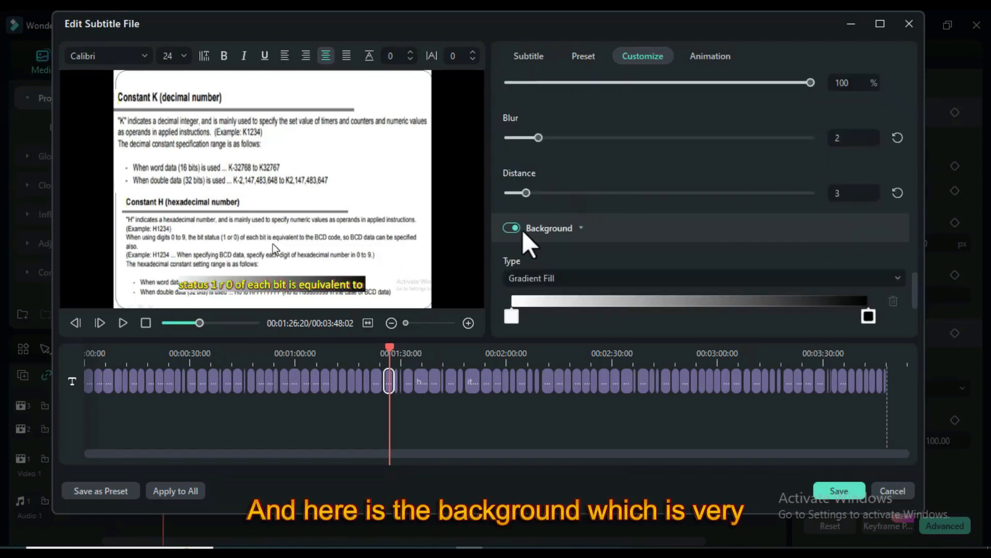
scroll(548, 248, down, 1)
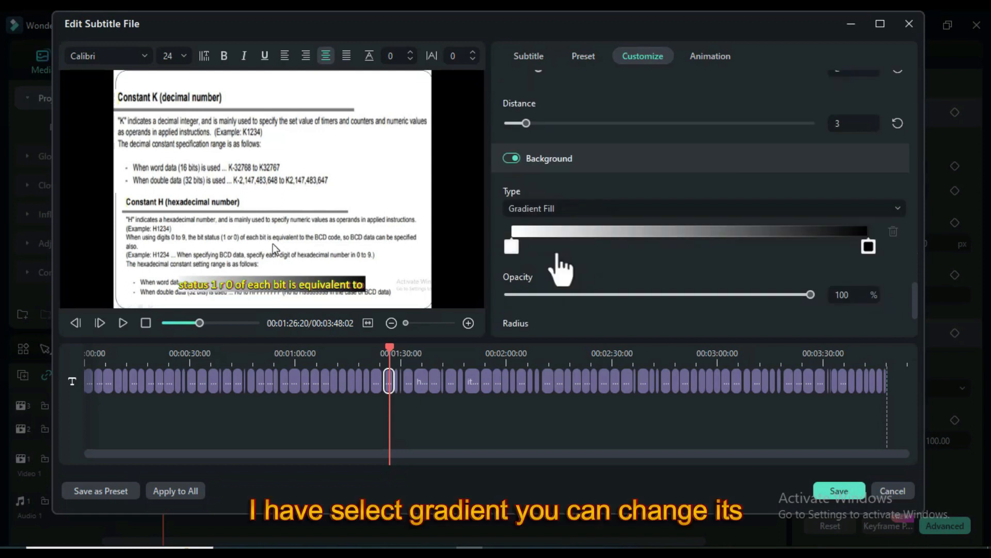
click(511, 247)
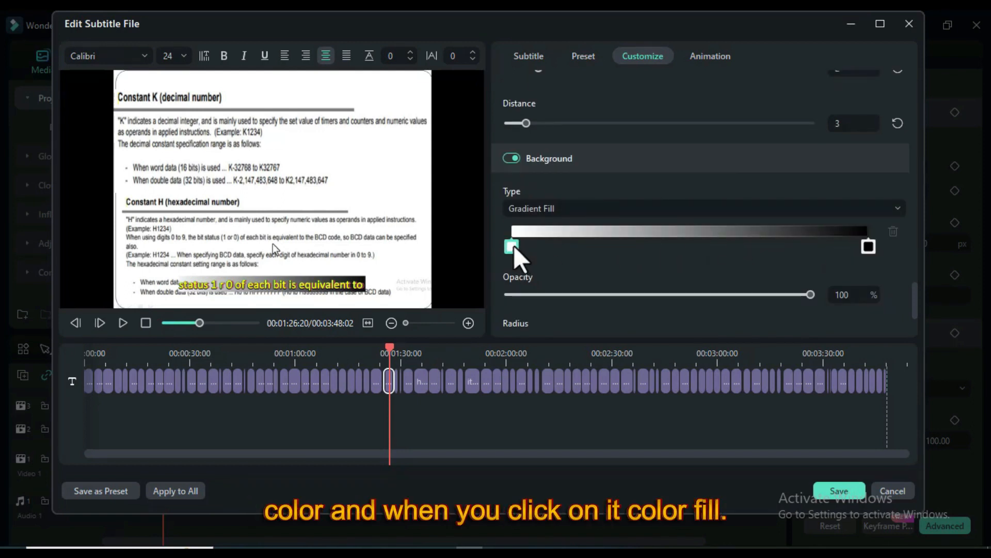
click(558, 208)
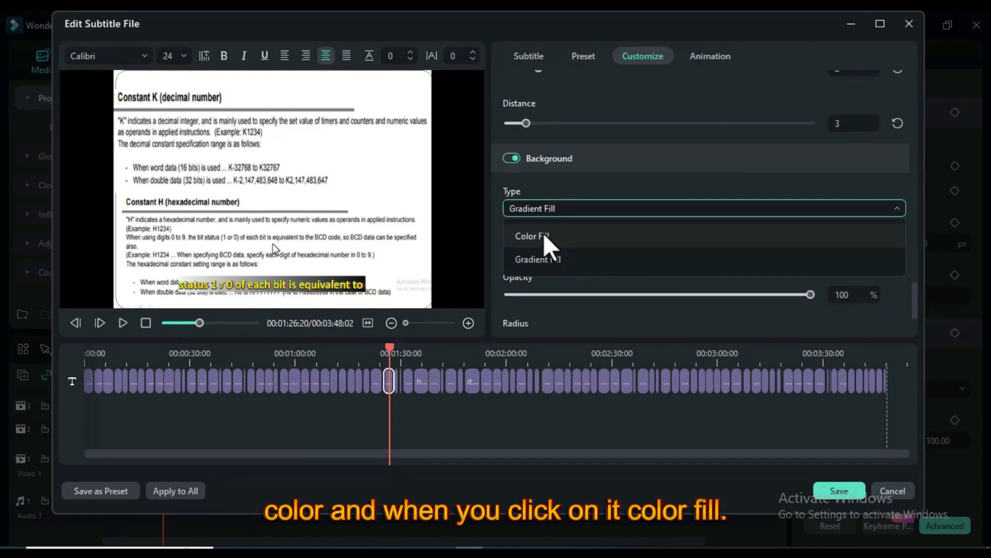
click(553, 237)
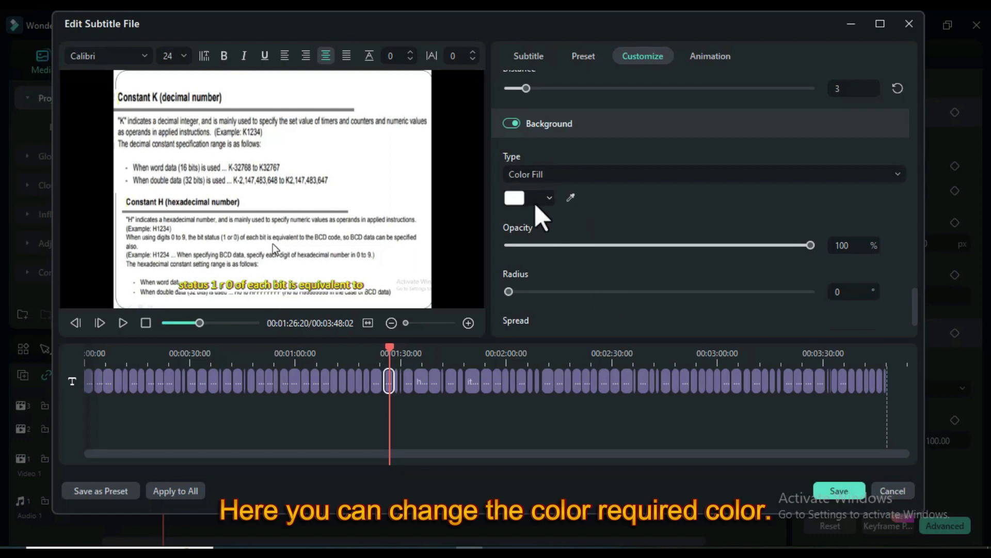
click(550, 199)
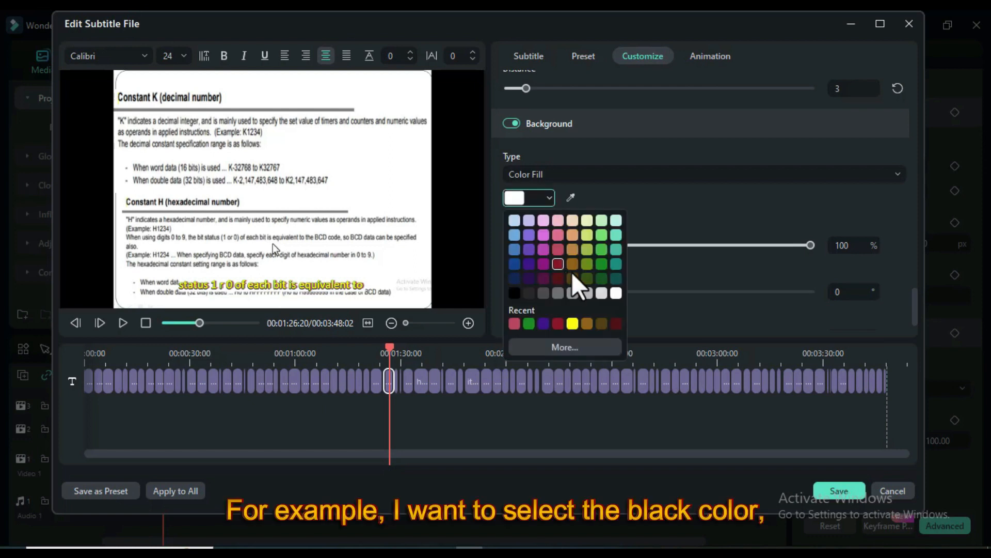
click(529, 294)
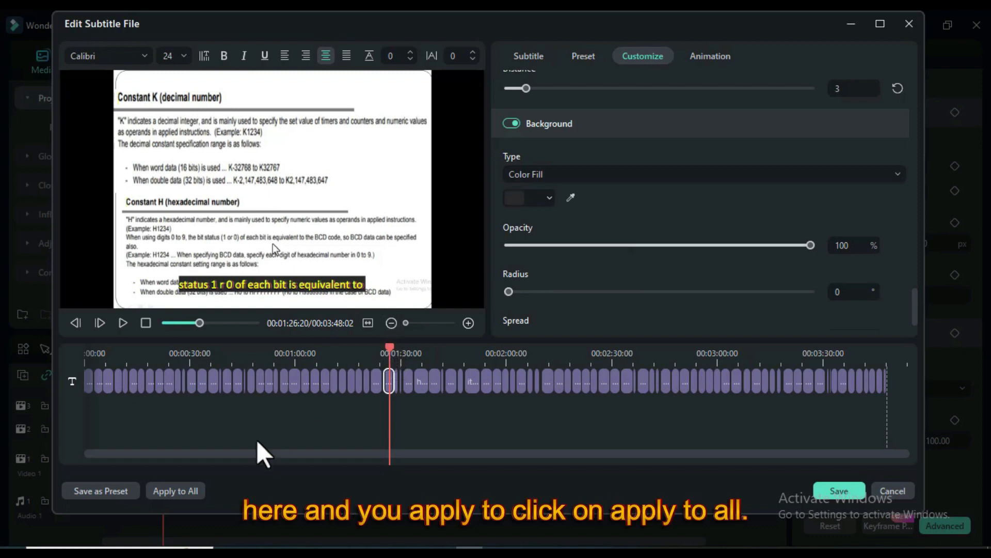
Step: Apply the customized text style to all subtitles and check it at another point of the subtitle timeline
click(172, 495)
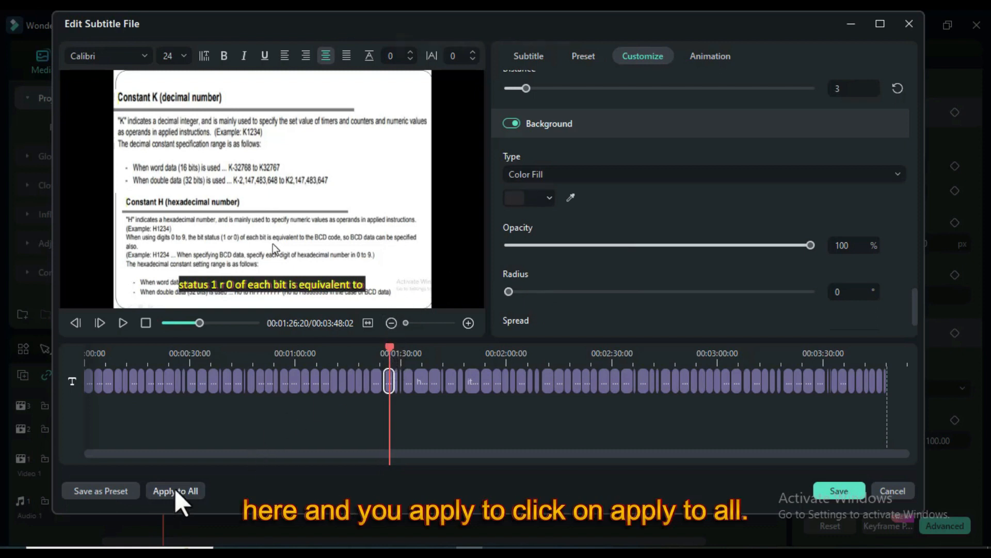
click(480, 359)
scroll(651, 284, down, 1)
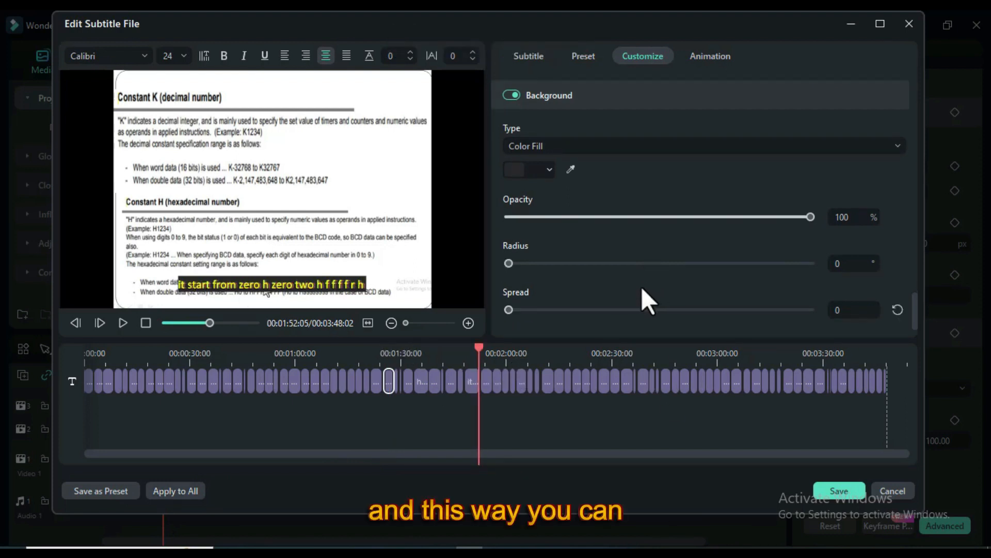
scroll(643, 289, down, 6)
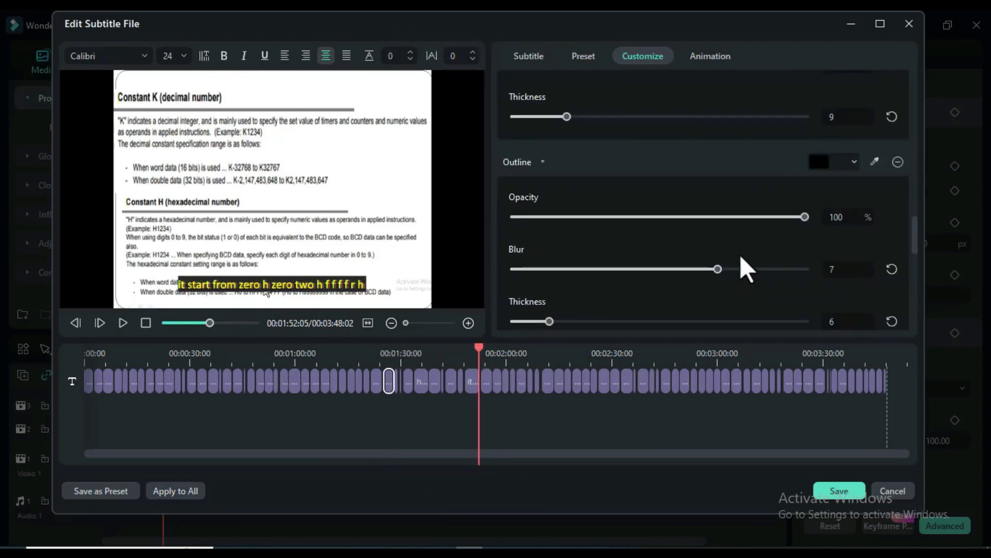
Step: Give the selected subtitle the second typewriter In animation, comparing it with the jump animation, and apply it to all subtitles
click(708, 55)
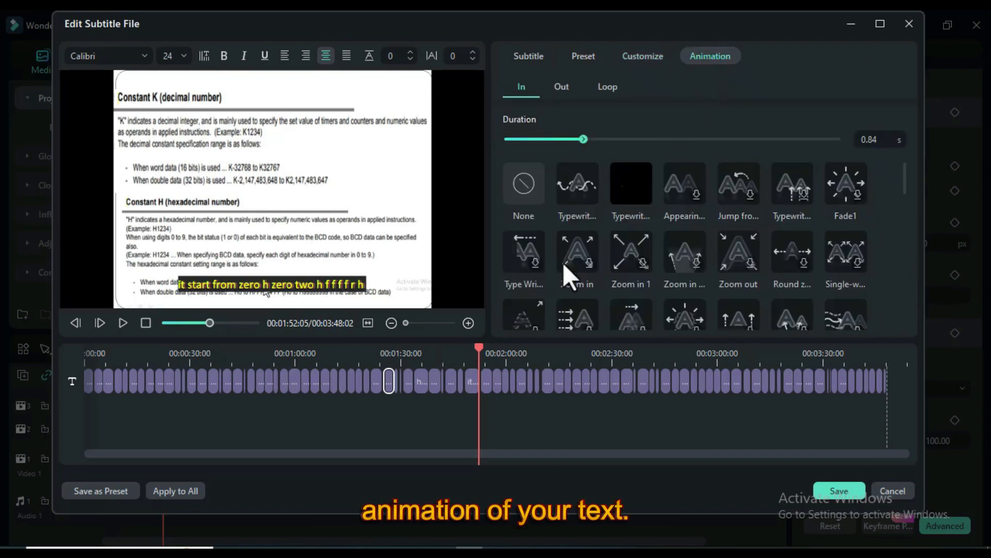
click(632, 191)
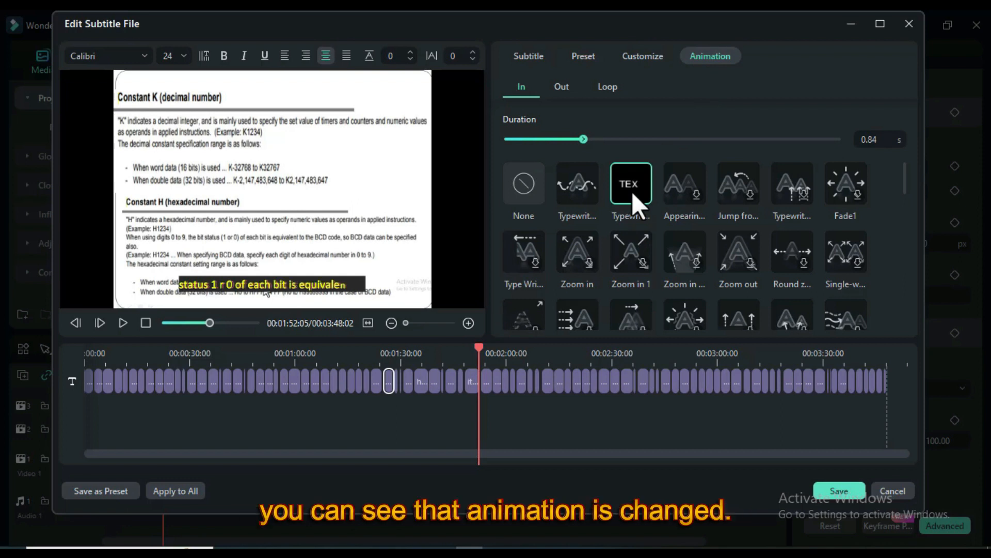
click(396, 348)
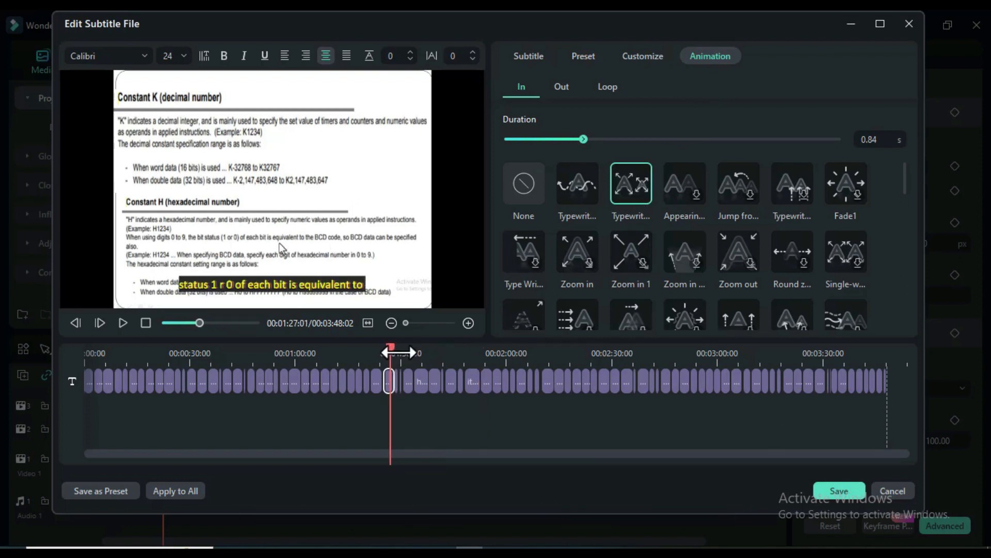
click(733, 187)
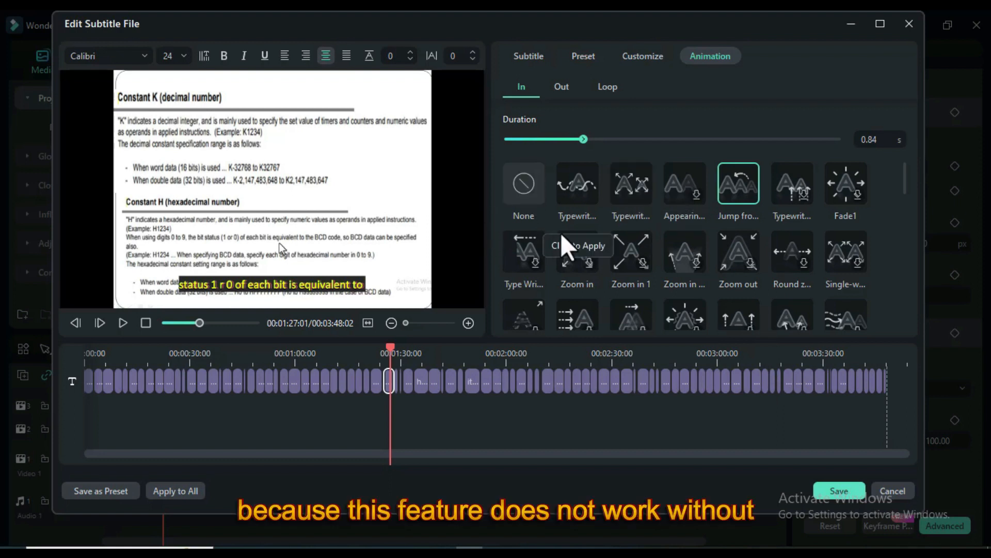
click(626, 187)
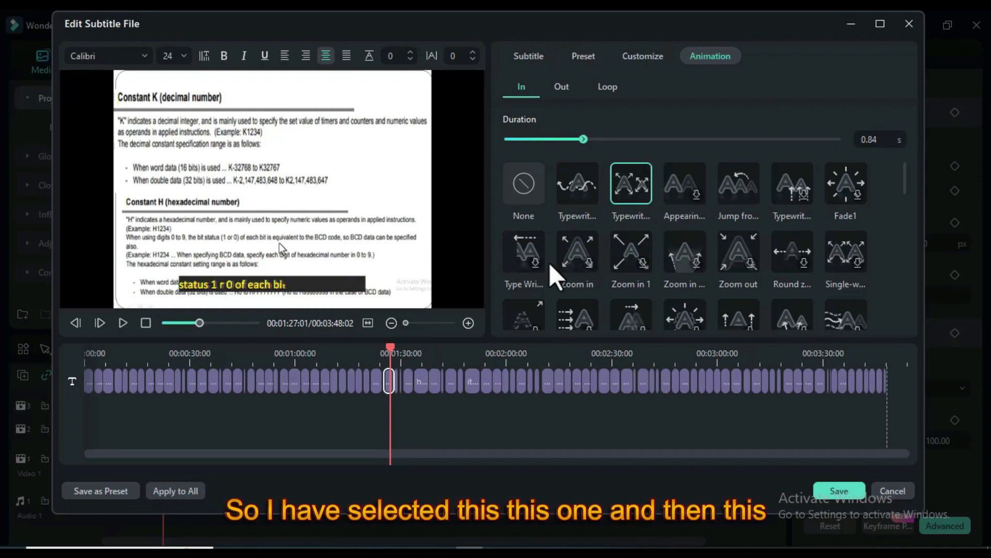
click(182, 488)
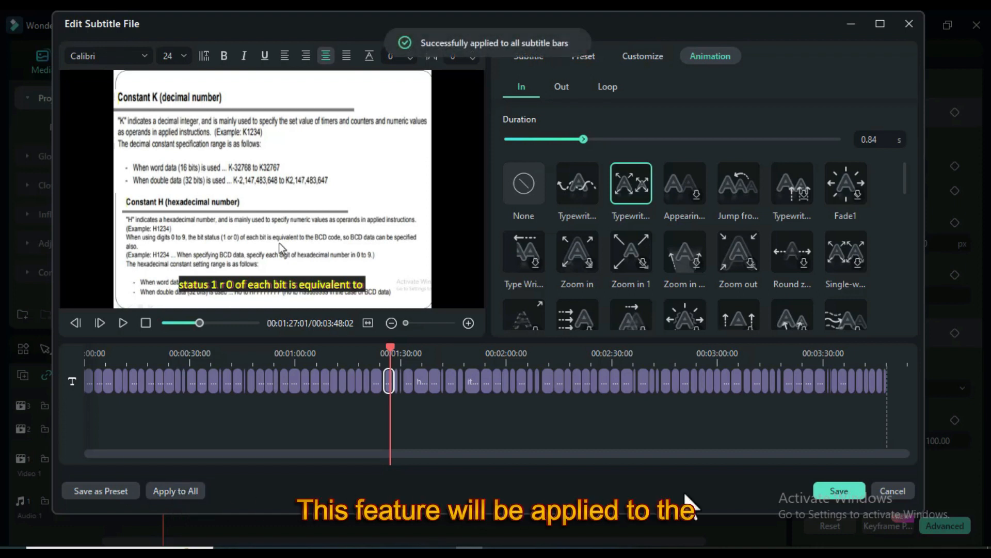
Step: Save the current subtitle text style as a custom preset named My preset3
click(95, 491)
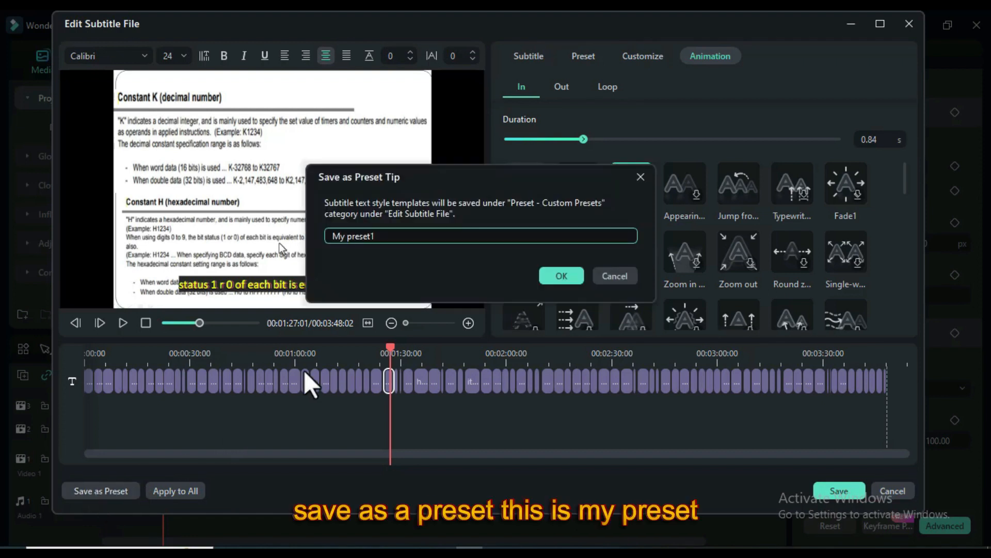
key(BackSpace)
text(3)
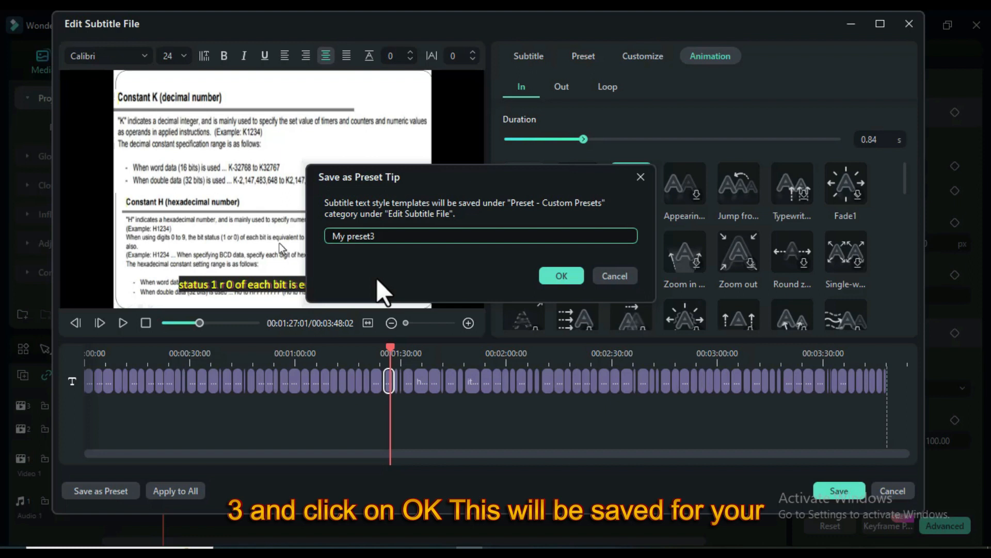
click(563, 275)
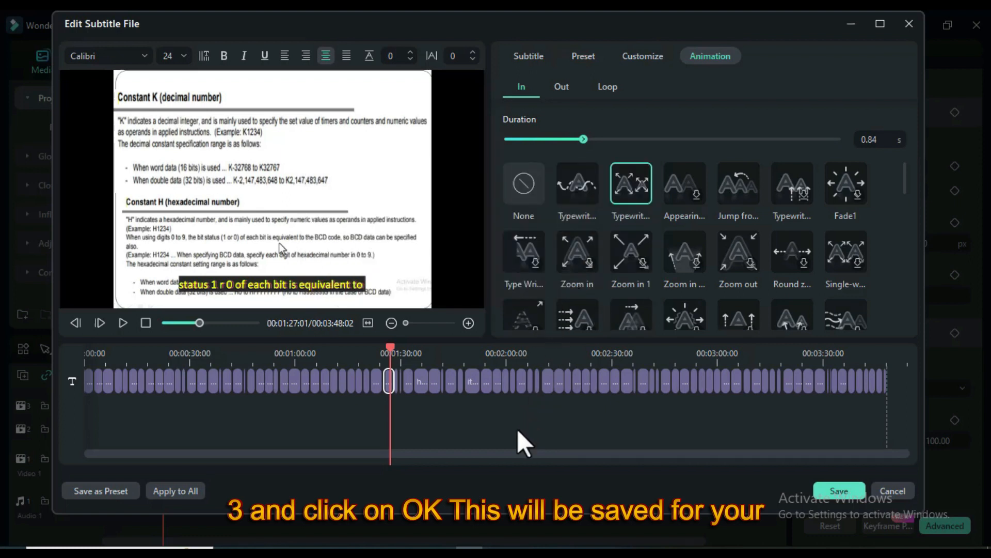
Step: Save the subtitle file edits and play a few seconds of the project to check the styled subtitles
click(838, 490)
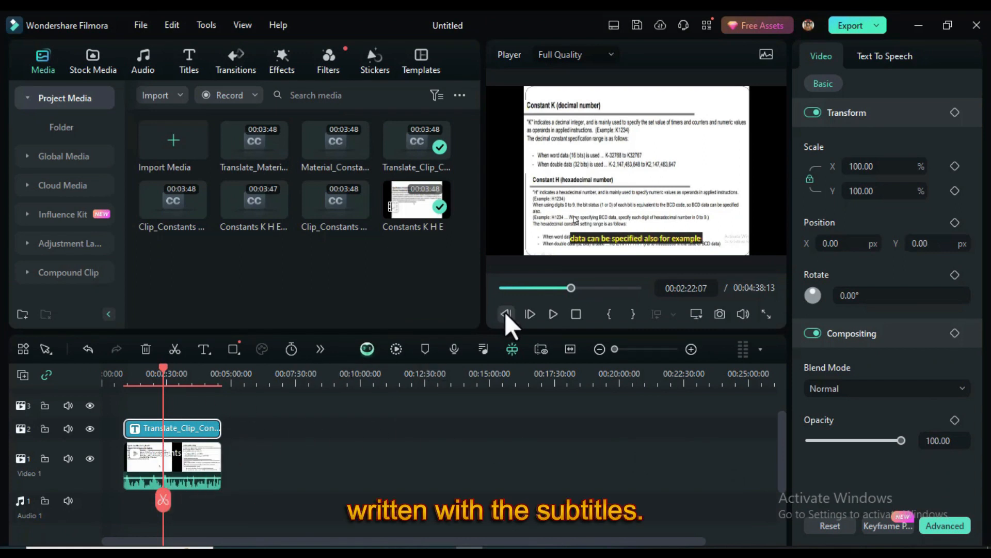
click(551, 313)
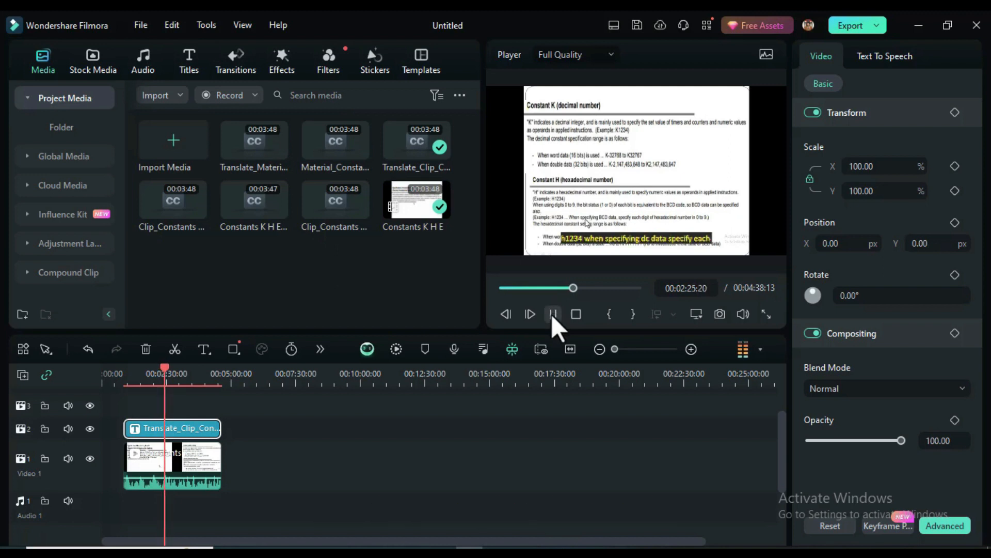
click(551, 315)
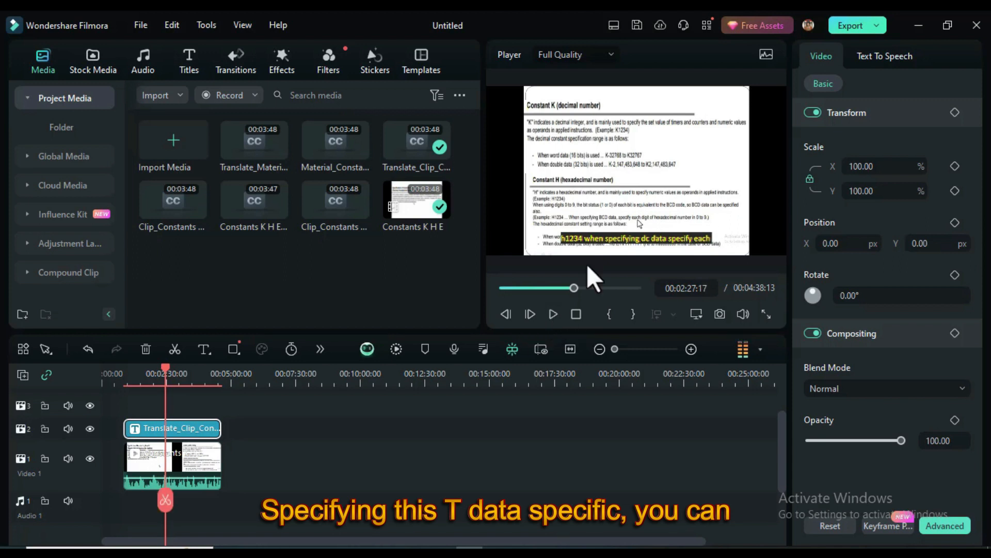
Step: Enlarge the subtitle clip in the preview to about 126% scale and move it up to a Y position of about 139 px
click(624, 235)
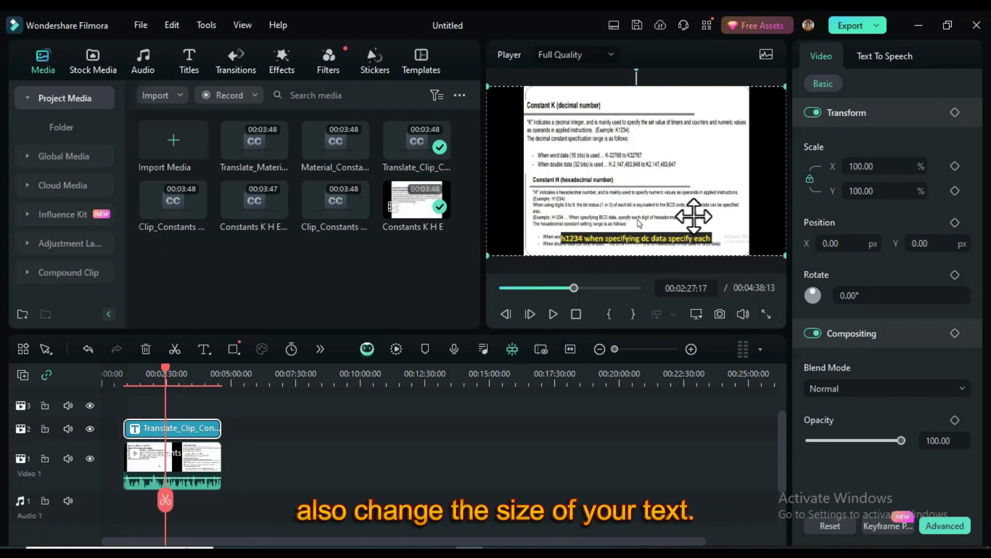
drag(784, 255, 753, 257)
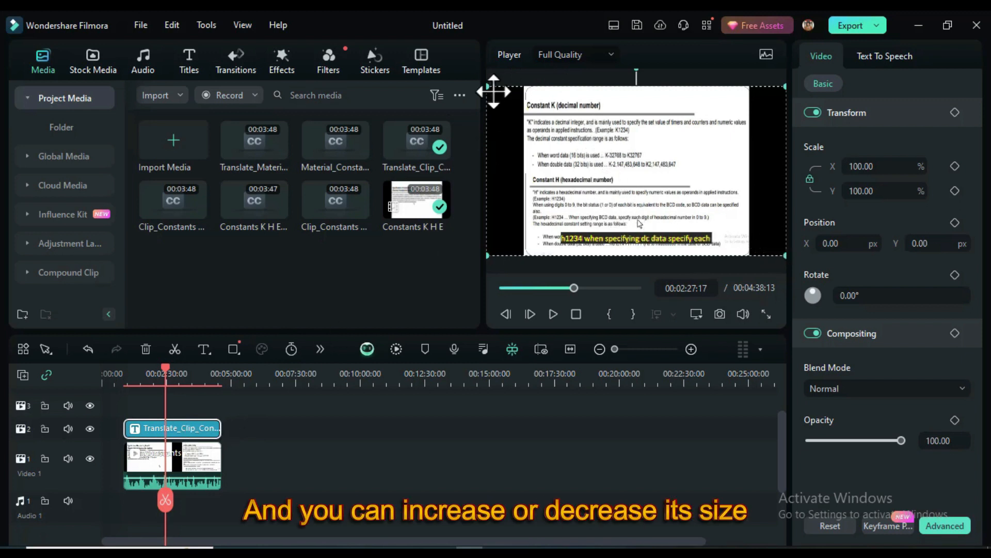
mouse_move(488, 87)
mouse_down()
mouse_move(576, 184)
mouse_move(440, 171)
mouse_move(482, 165)
mouse_move(491, 182)
mouse_up()
drag(785, 255, 831, 279)
mouse_move(546, 198)
mouse_down()
mouse_move(551, 153)
mouse_move(514, 150)
mouse_up()
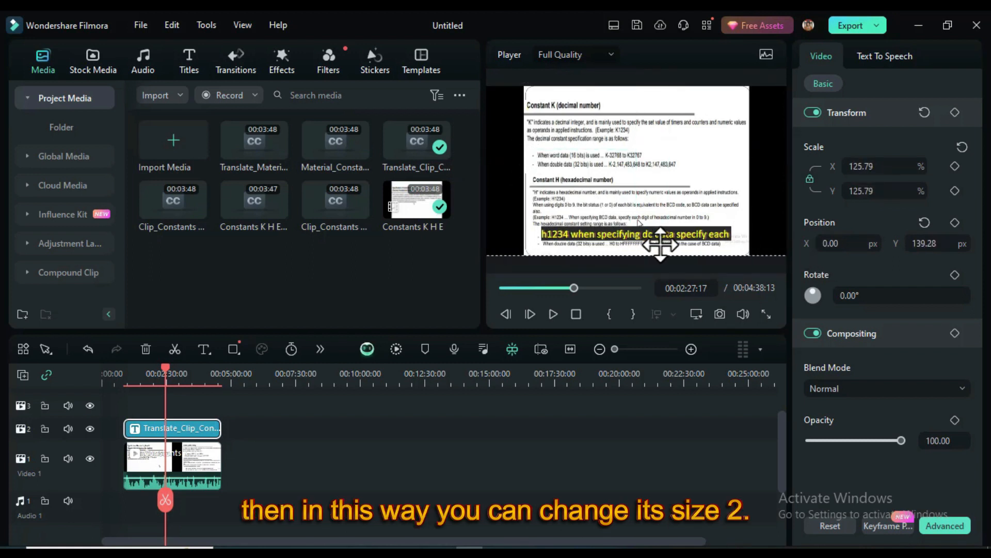